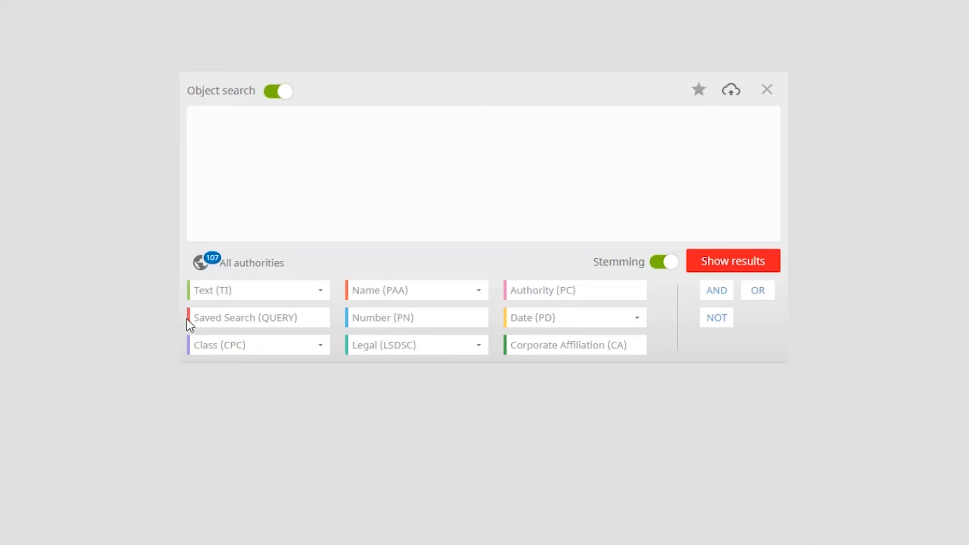
Limit the search authorities to CN and US, deselecting all other authorities in every group
{"action": "left_click", "coordinate": [199, 262]}
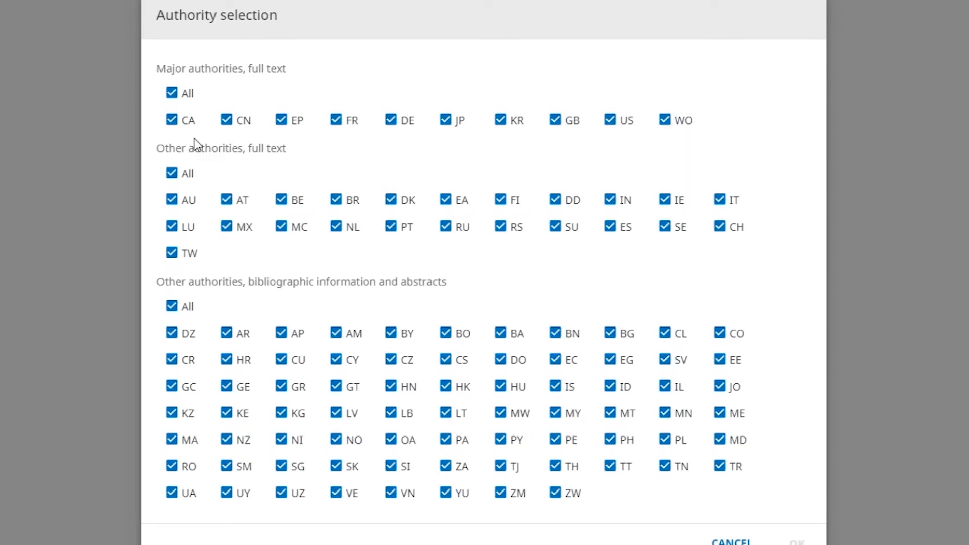
{"action": "left_click", "coordinate": [172, 307]}
{"action": "left_click", "coordinate": [172, 174]}
{"action": "left_click", "coordinate": [171, 93]}
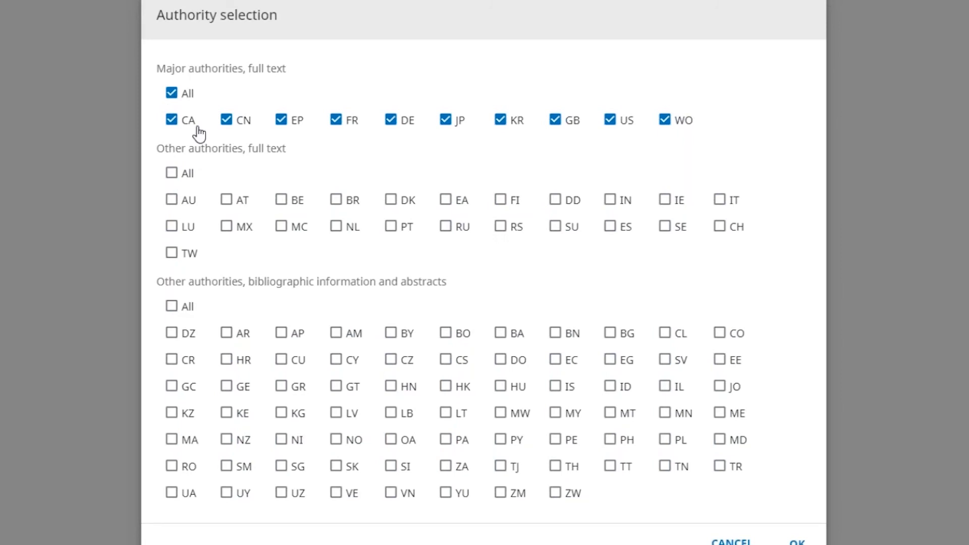
{"action": "left_click", "coordinate": [228, 126]}
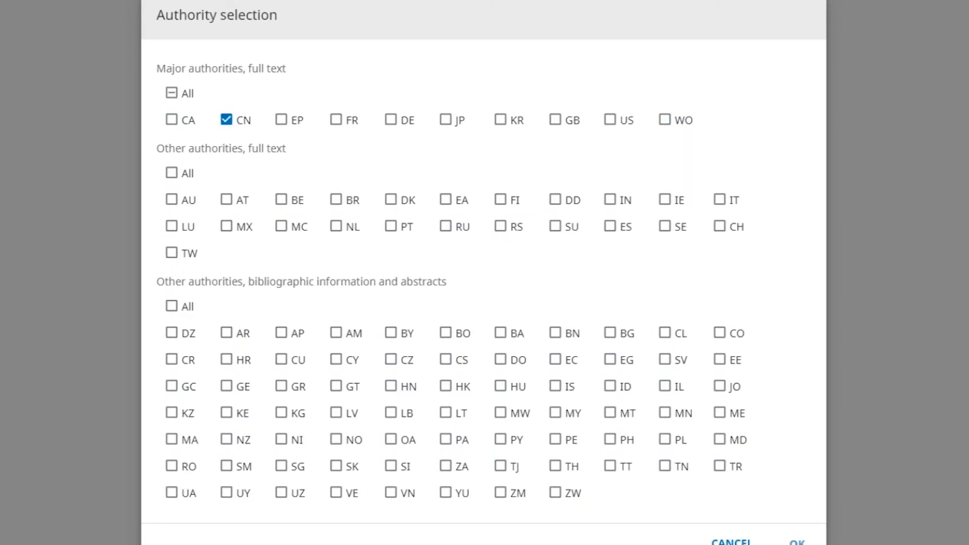
{"action": "left_click", "coordinate": [609, 126]}
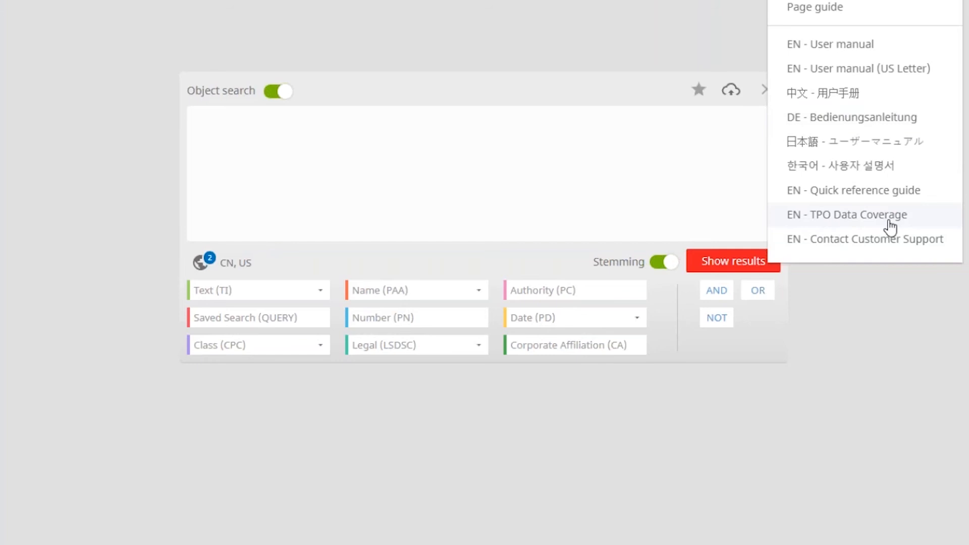
Open the English TPO Data Coverage document and examine the data upload schedule by authority
{"action": "left_click", "coordinate": [853, 222]}
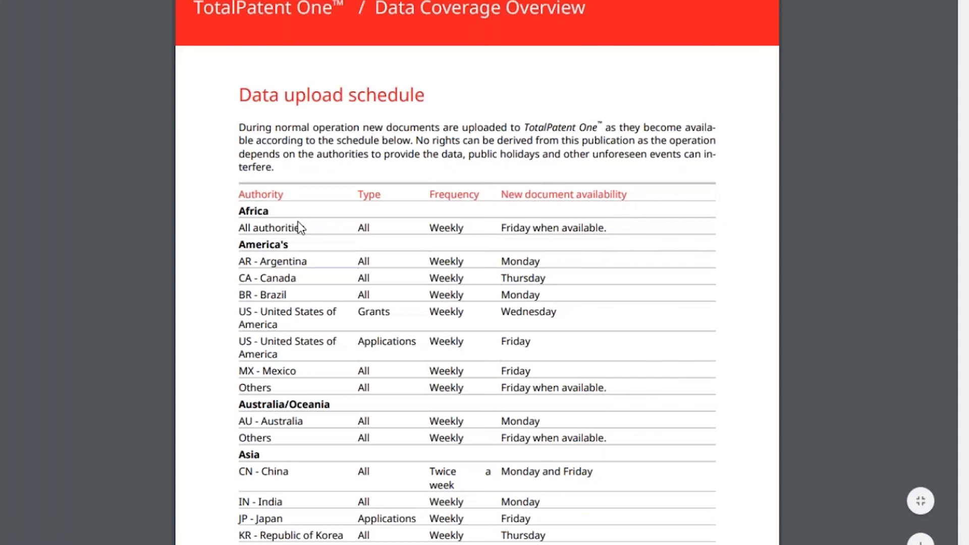
{"action": "scroll", "coordinate": [298, 222], "scroll_direction": "down", "scroll_amount": 6}
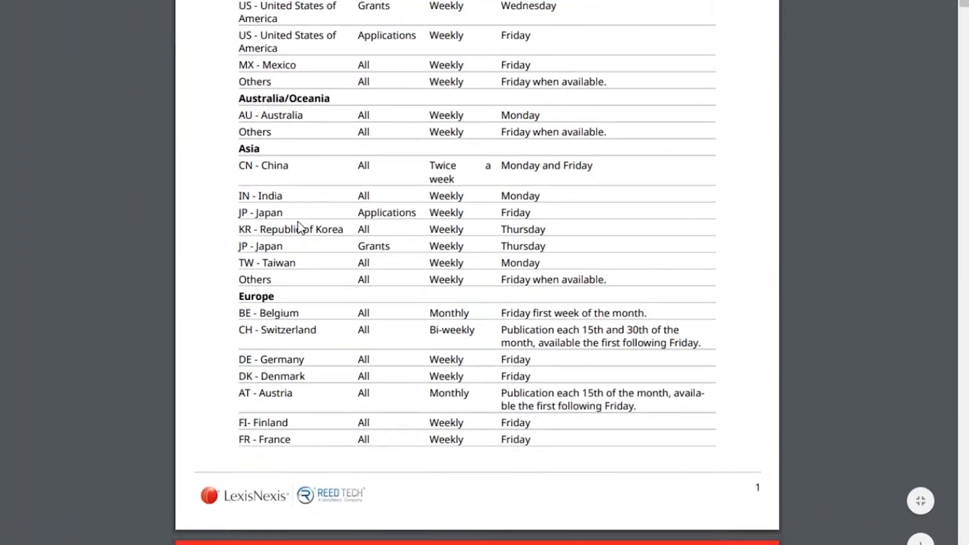
{"action": "scroll", "coordinate": [300, 227], "scroll_direction": "down", "scroll_amount": 3}
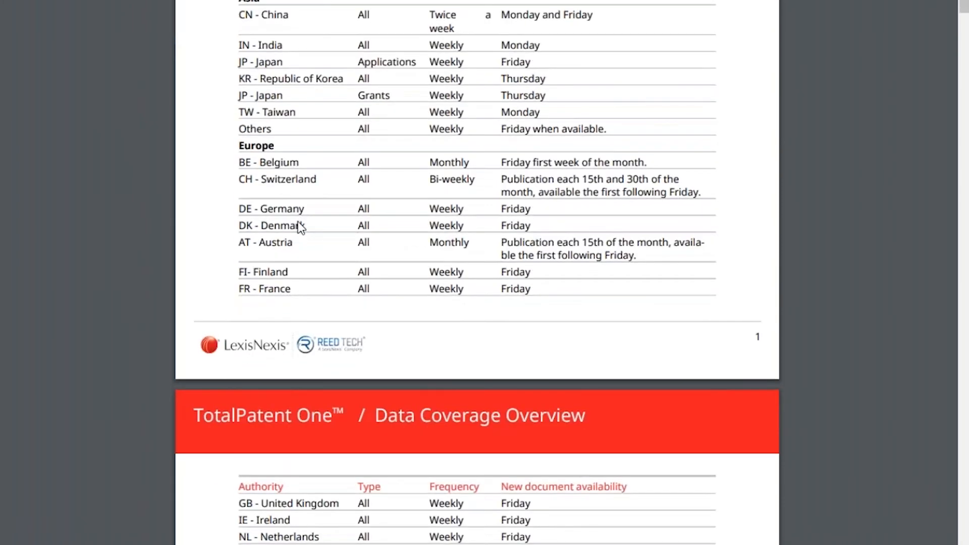
{"action": "scroll", "coordinate": [299, 227], "scroll_direction": "up", "scroll_amount": 4}
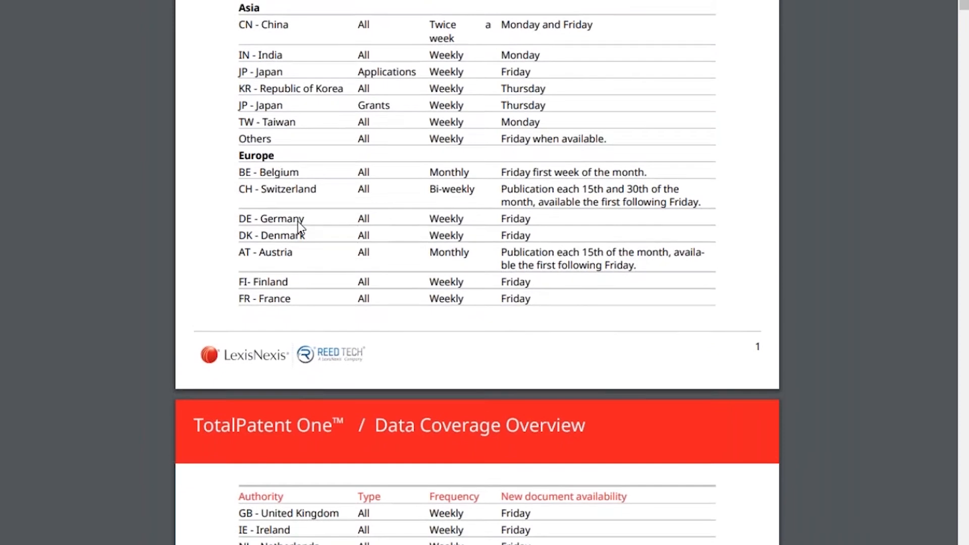
{"action": "scroll", "coordinate": [298, 222], "scroll_direction": "up", "scroll_amount": 5}
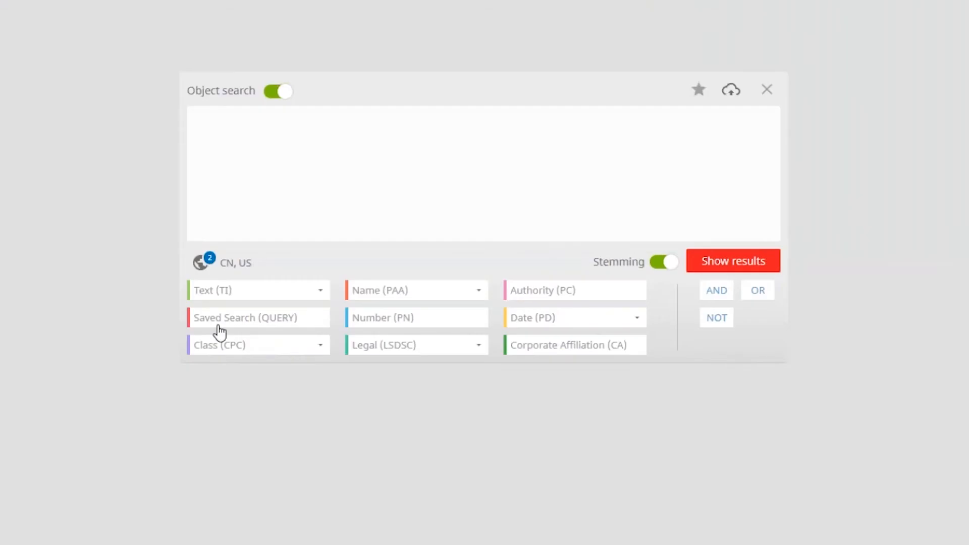
Reset the authority selection to include all major and other authorities
{"action": "left_click", "coordinate": [201, 262]}
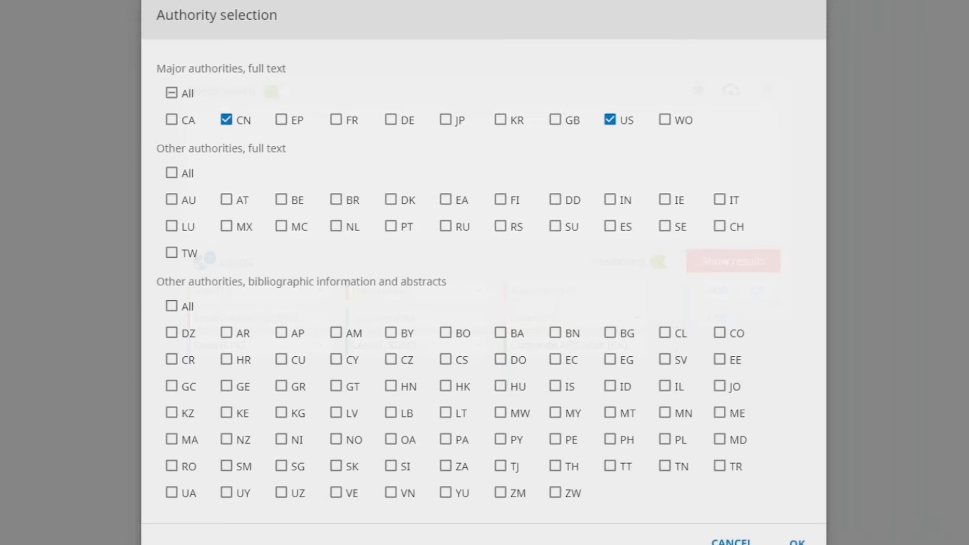
{"action": "left_click", "coordinate": [172, 306]}
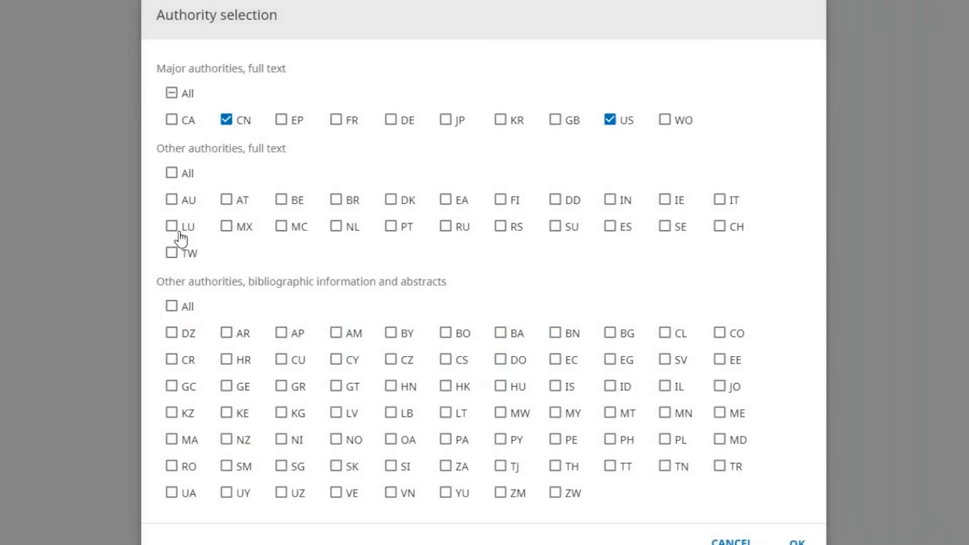
{"action": "left_click", "coordinate": [172, 93]}
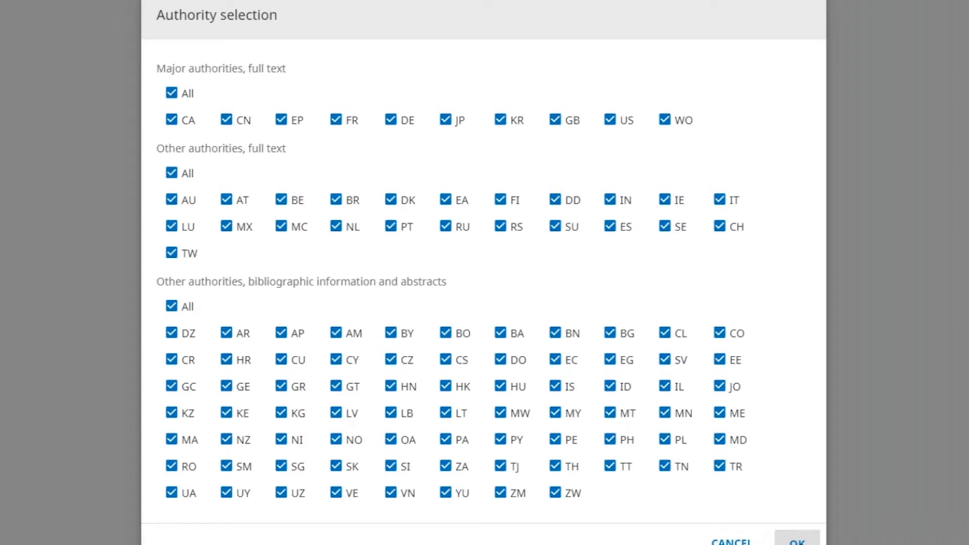
{"action": "left_click", "coordinate": [796, 539]}
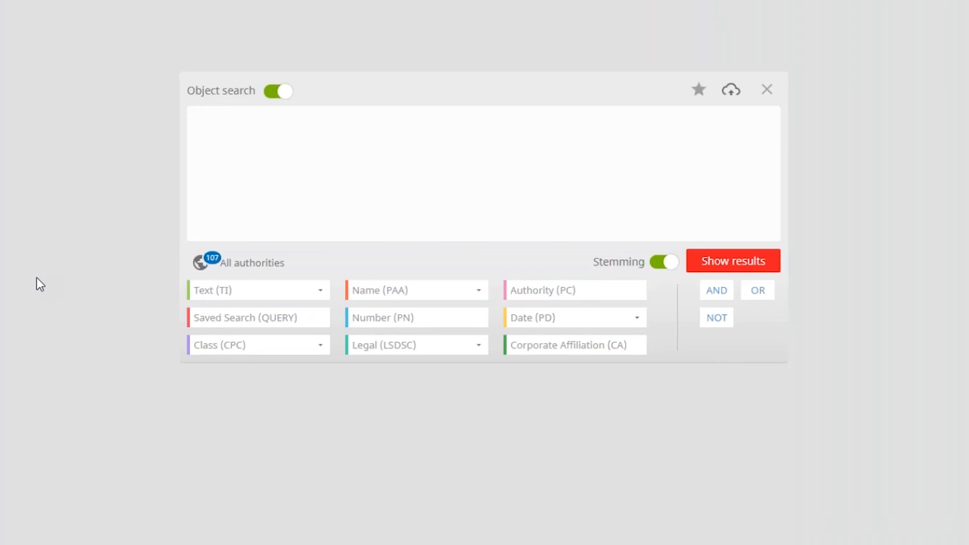
Toggle object search off and back on, and review the options of the Text, Name, Date, Legal and Class search fields
{"action": "left_click", "coordinate": [279, 94]}
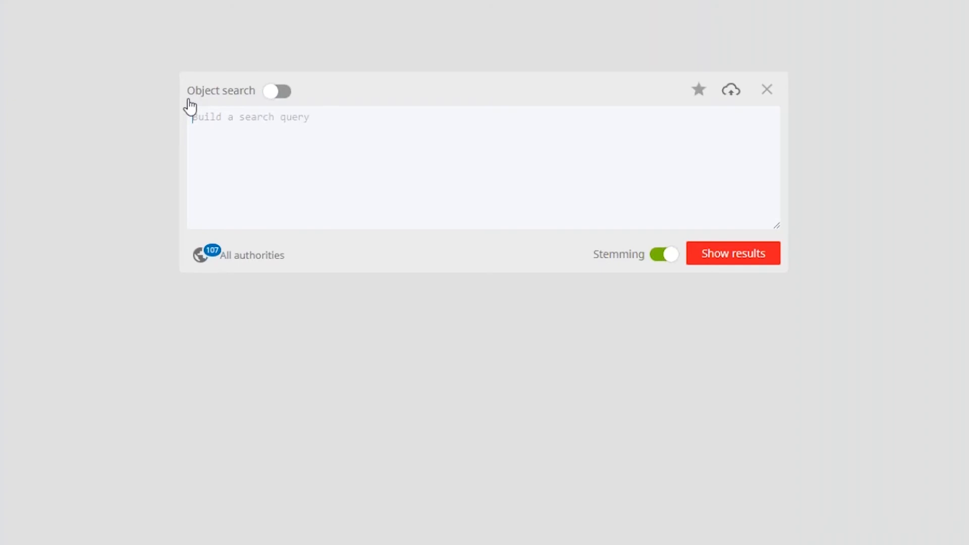
{"action": "left_click", "coordinate": [279, 91]}
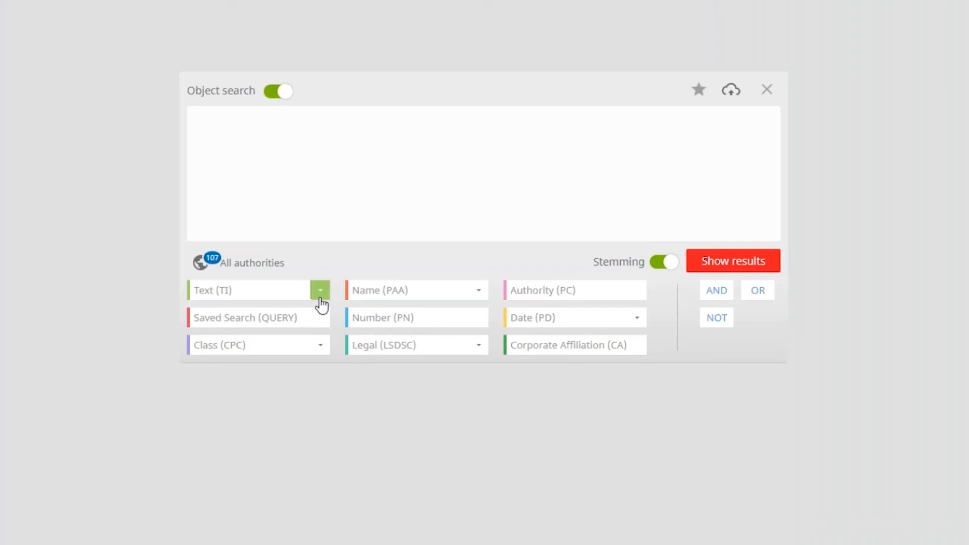
{"action": "left_click", "coordinate": [320, 292]}
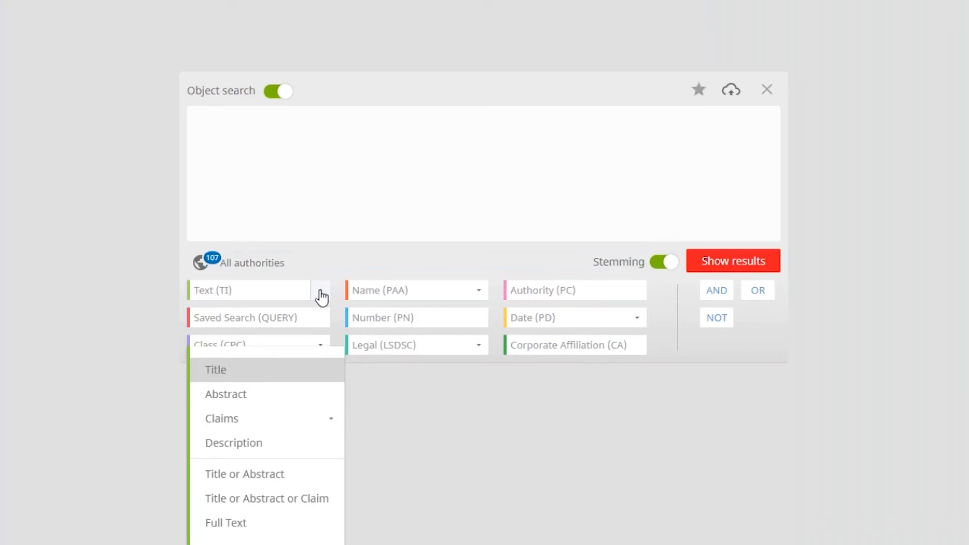
{"action": "mouse_move", "coordinate": [265, 426]}
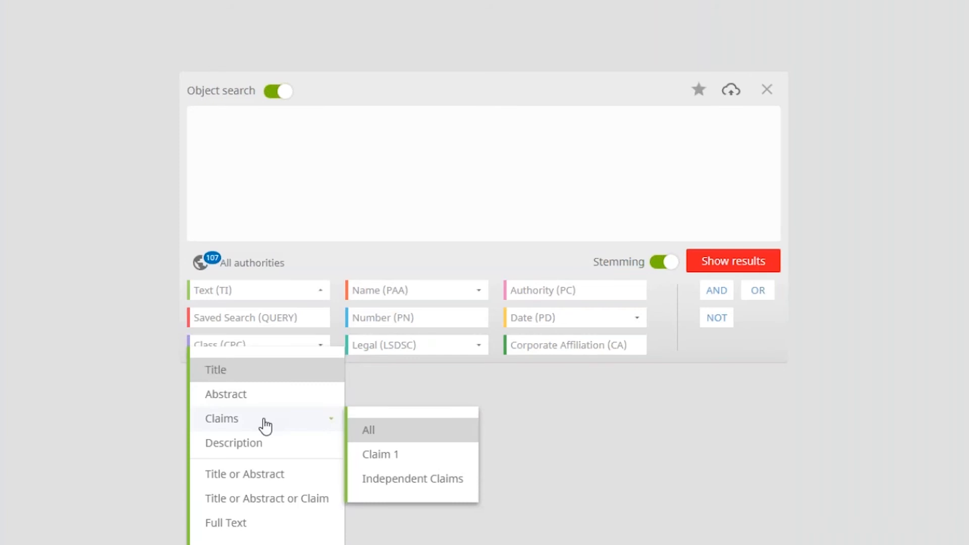
{"action": "left_click", "coordinate": [483, 292]}
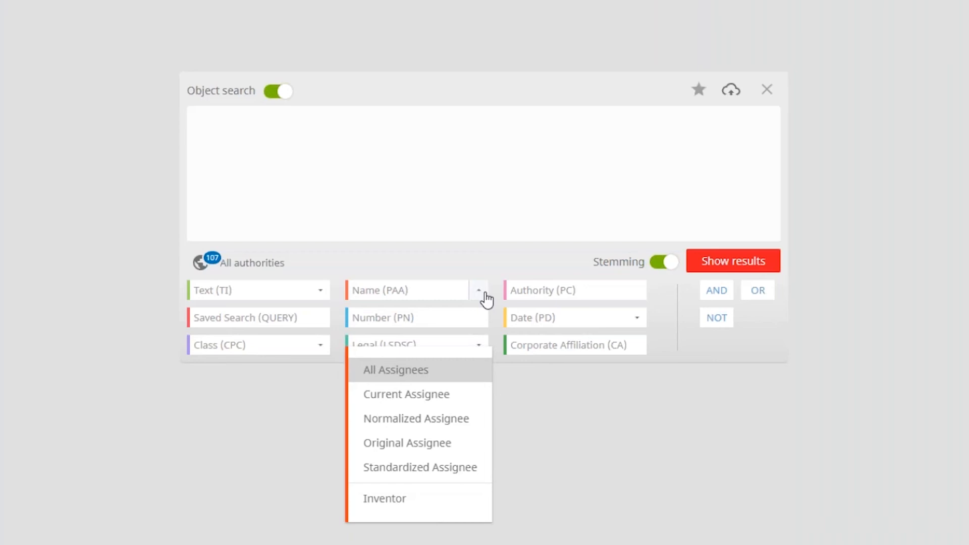
{"action": "left_click", "coordinate": [486, 298]}
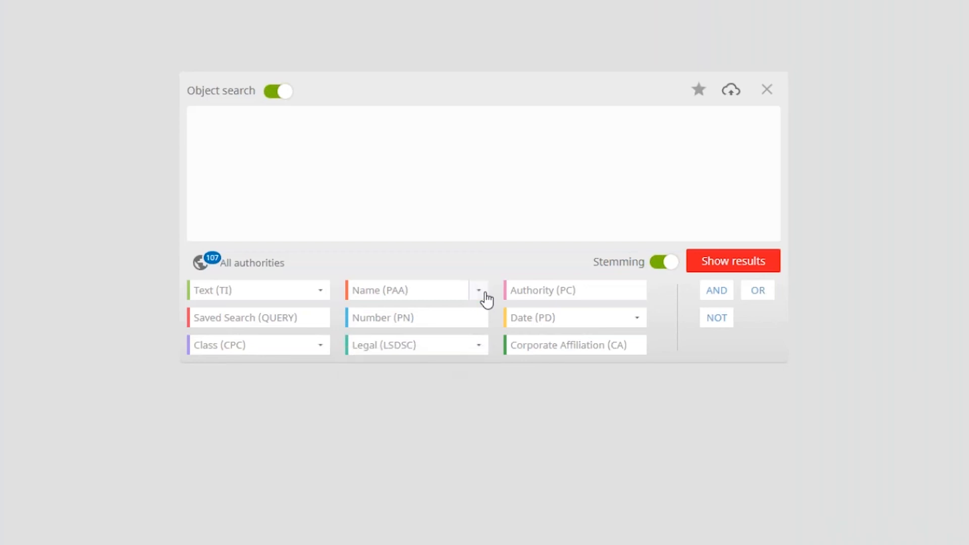
{"action": "left_click", "coordinate": [637, 318]}
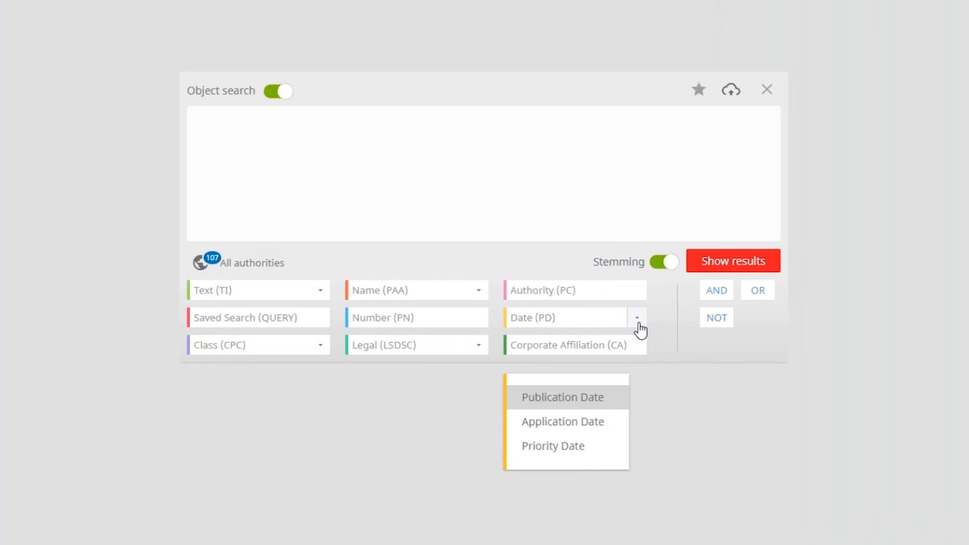
{"action": "left_click", "coordinate": [480, 348]}
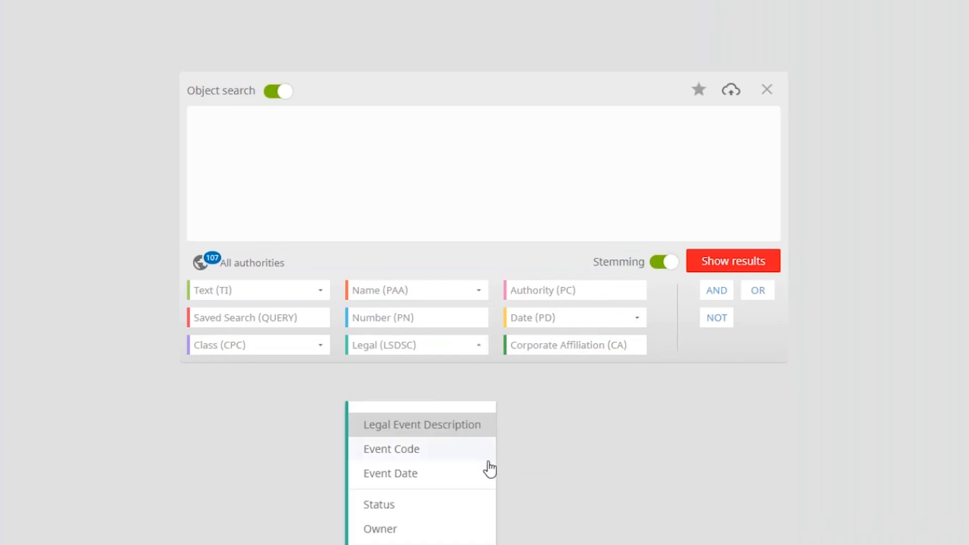
{"action": "left_click", "coordinate": [328, 348]}
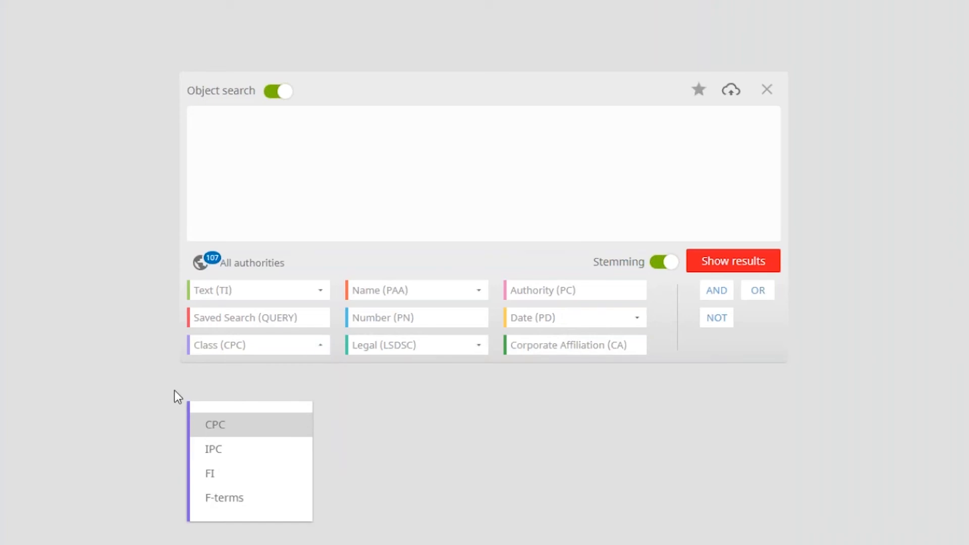
{"action": "left_click", "coordinate": [167, 368]}
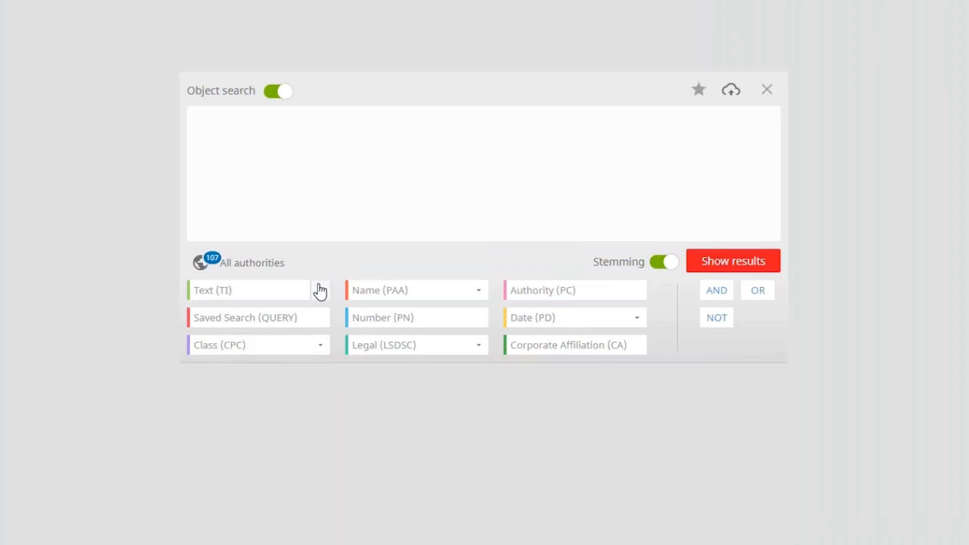
Add a Claims text object to the query with the term "studio near5 arrangement"
{"action": "left_click", "coordinate": [320, 292]}
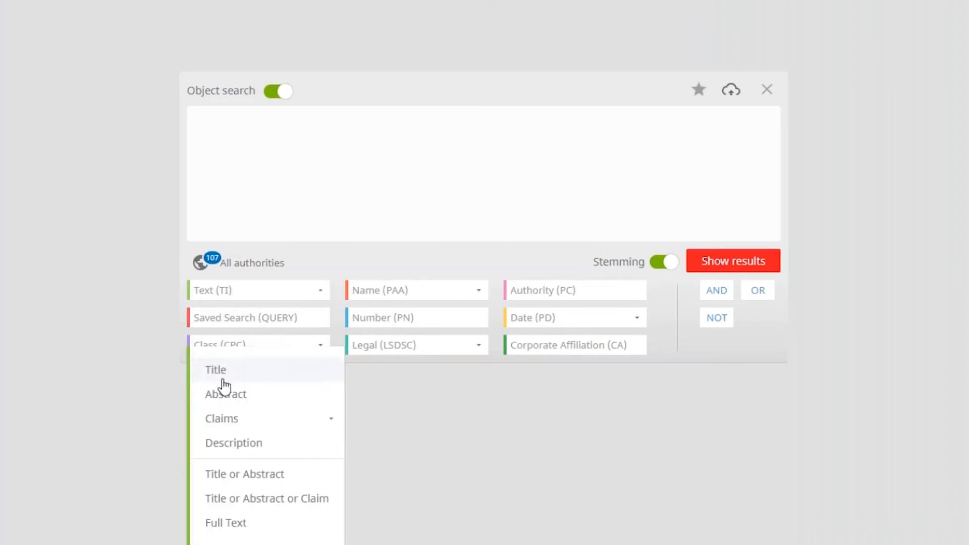
{"action": "left_click", "coordinate": [231, 419]}
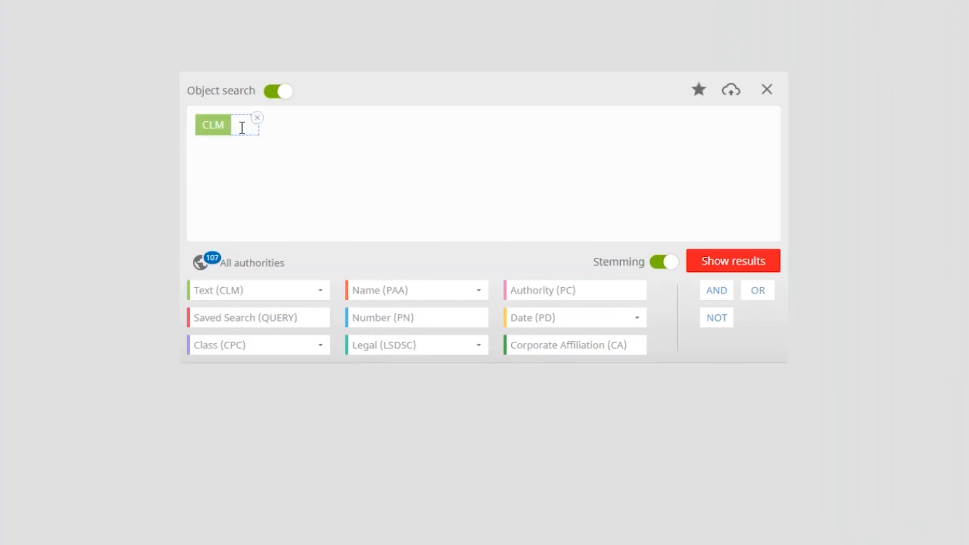
{"action": "type", "text": "studio near5 a"}
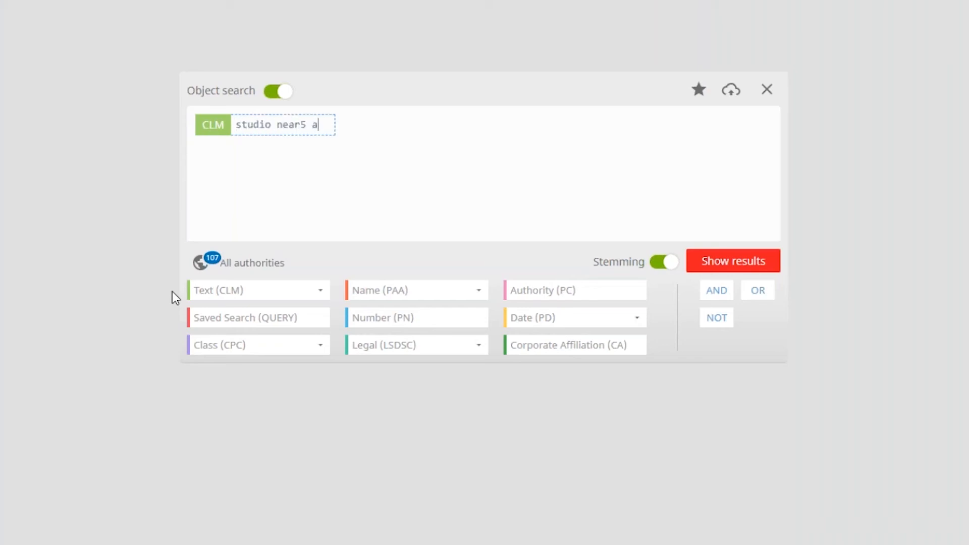
{"action": "type", "text": "rrangement"}
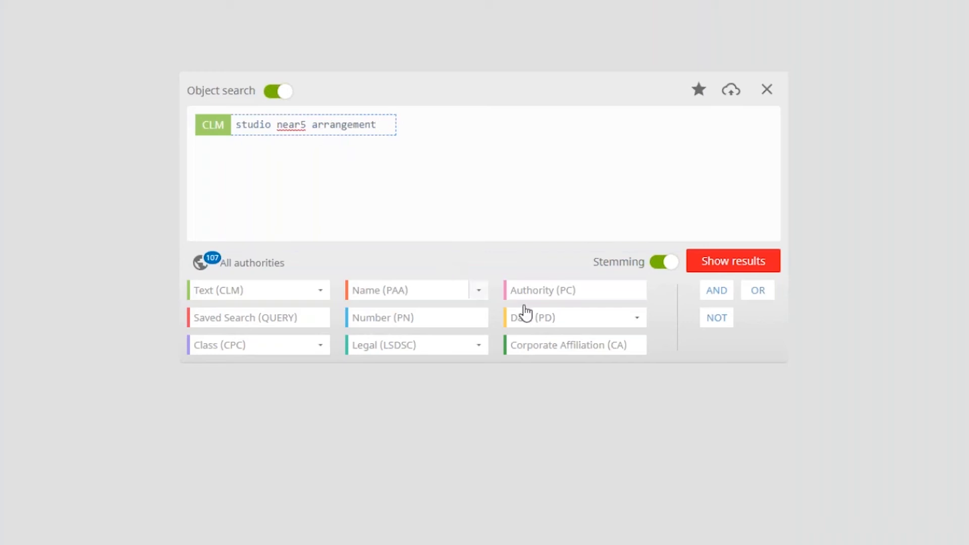
Append an AND operator and a Publication Date condition using Dates after, with the preset date's year set to 2014
{"action": "left_click", "coordinate": [713, 293]}
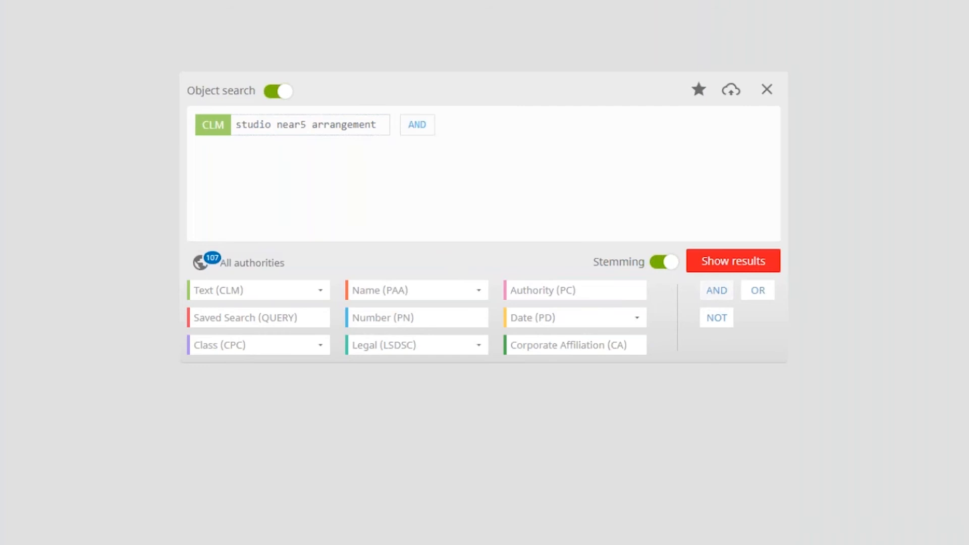
{"action": "left_click", "coordinate": [634, 319]}
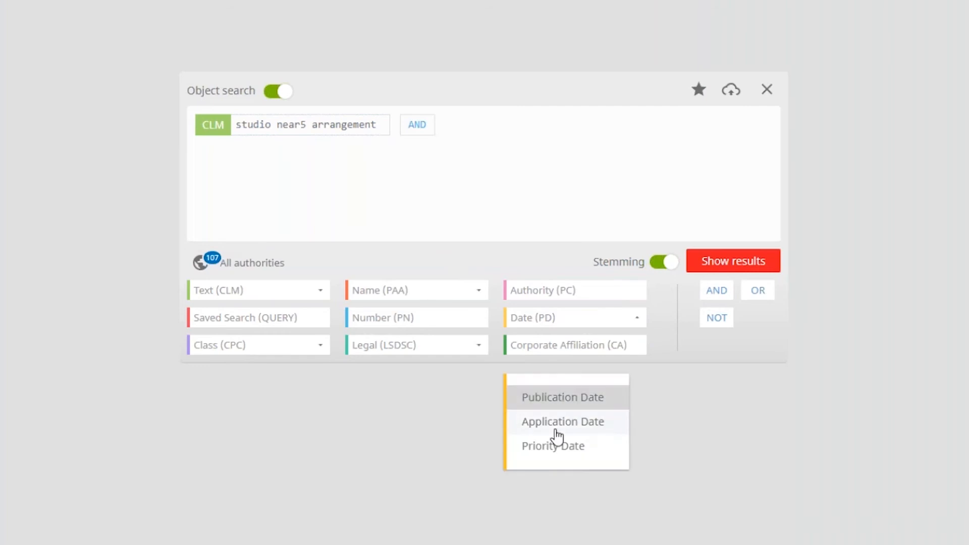
{"action": "left_click", "coordinate": [545, 399]}
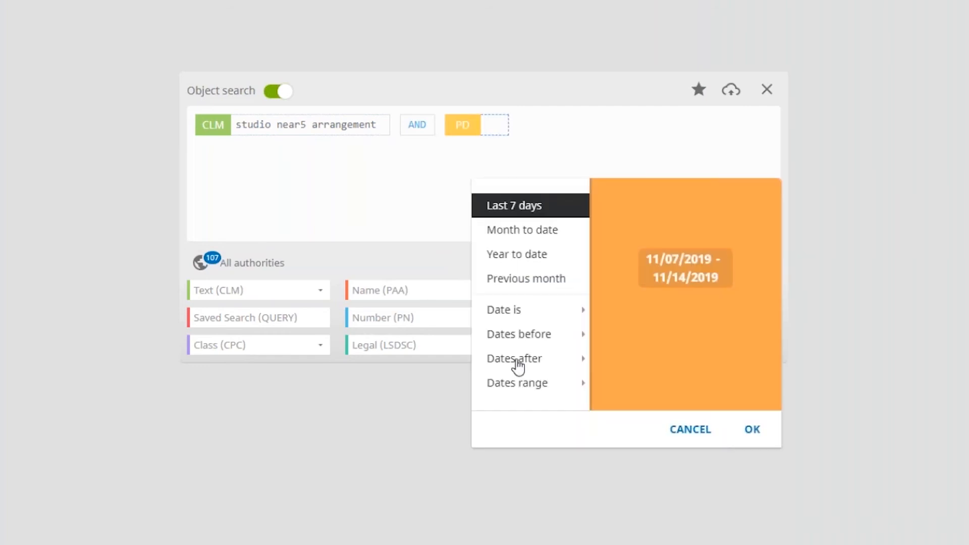
{"action": "left_click", "coordinate": [580, 359]}
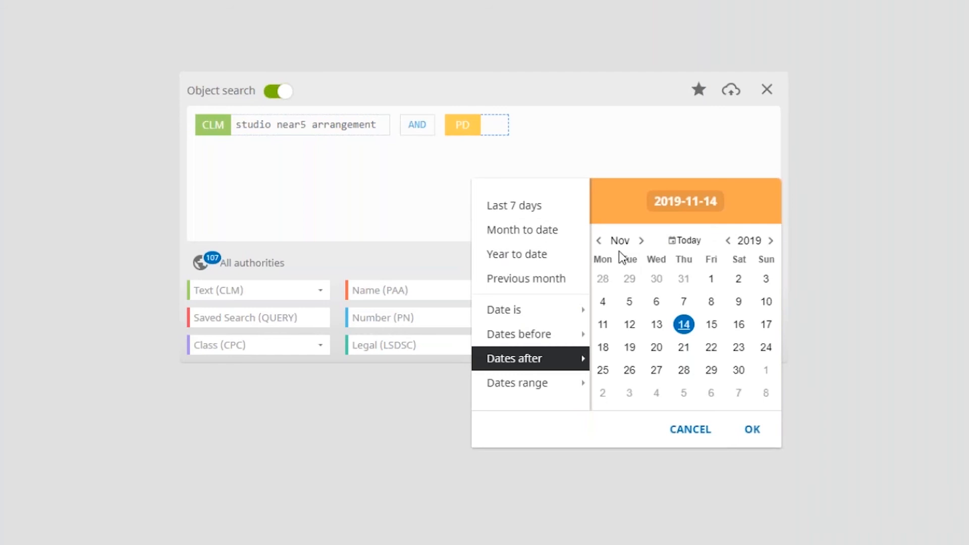
{"action": "left_click", "coordinate": [678, 204]}
{"action": "left_click_drag", "start_coordinate": [610, 202], "coordinate": [615, 203]}
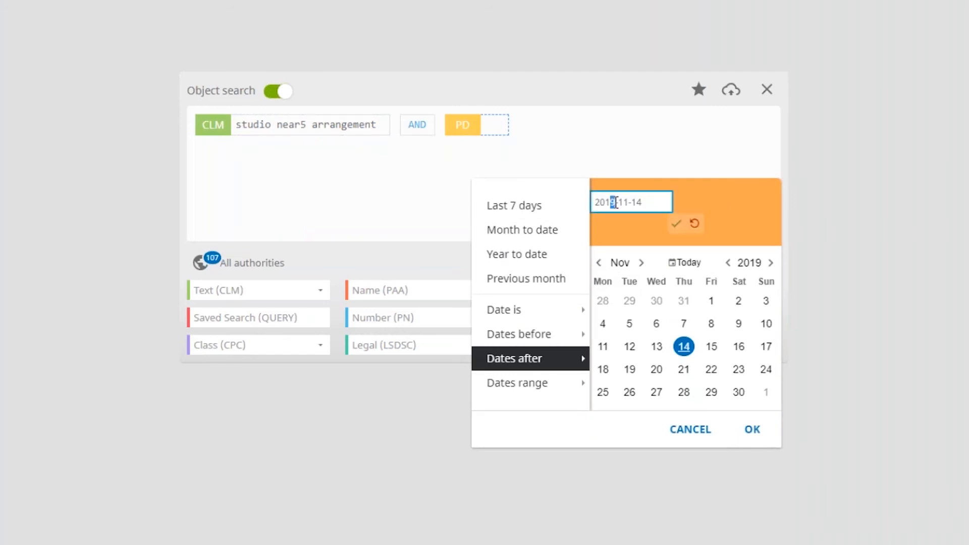
{"action": "type", "text": "4"}
{"action": "left_click", "coordinate": [677, 224]}
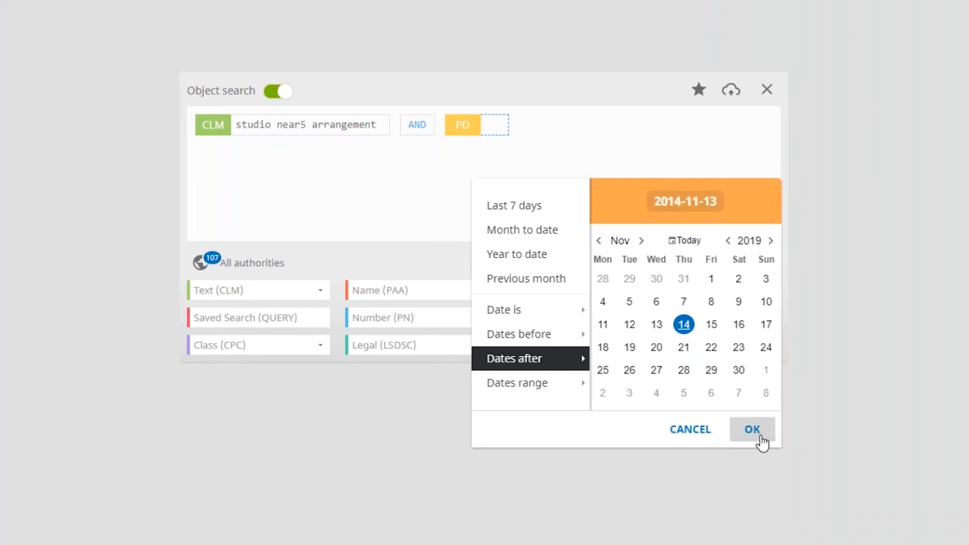
{"action": "left_click", "coordinate": [757, 433]}
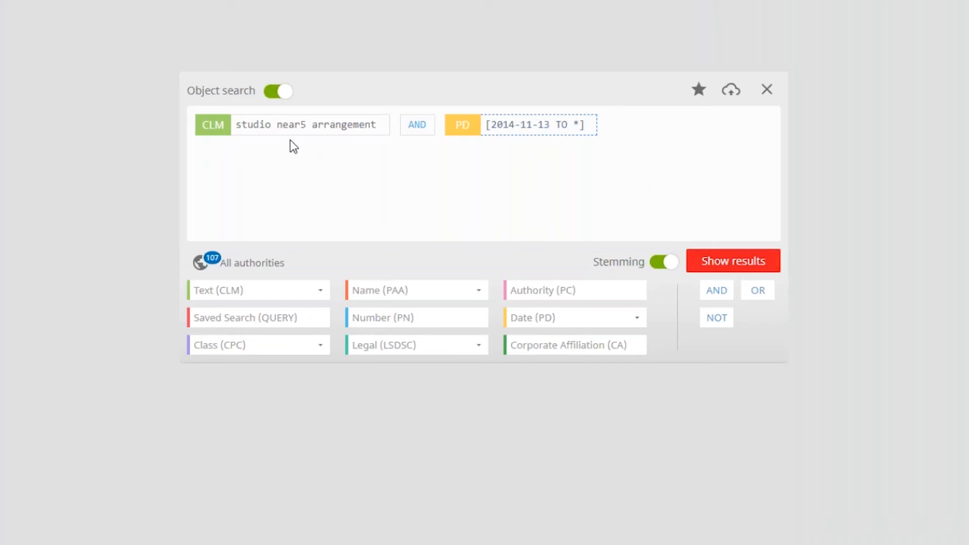
Remove the claims text object from the search query
{"action": "mouse_move", "coordinate": [359, 137]}
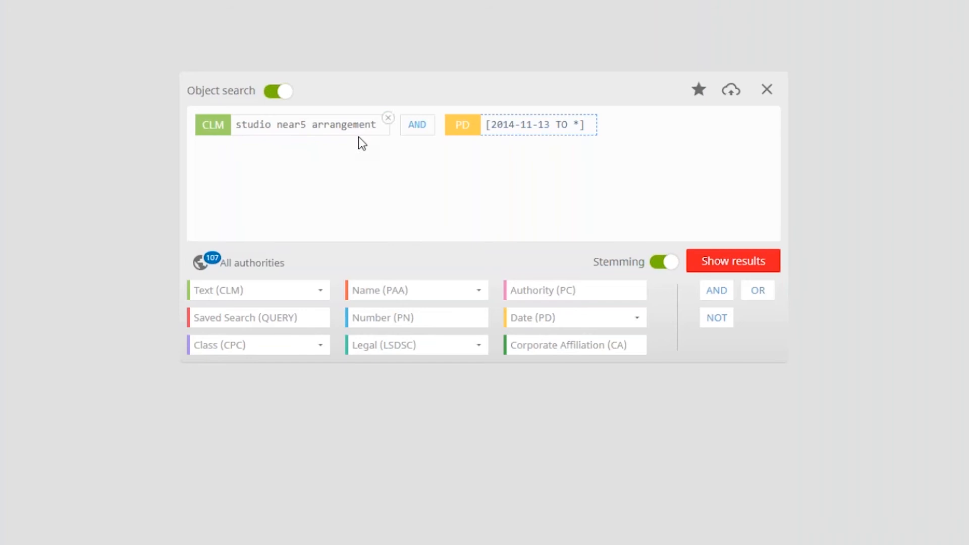
{"action": "left_click", "coordinate": [387, 119]}
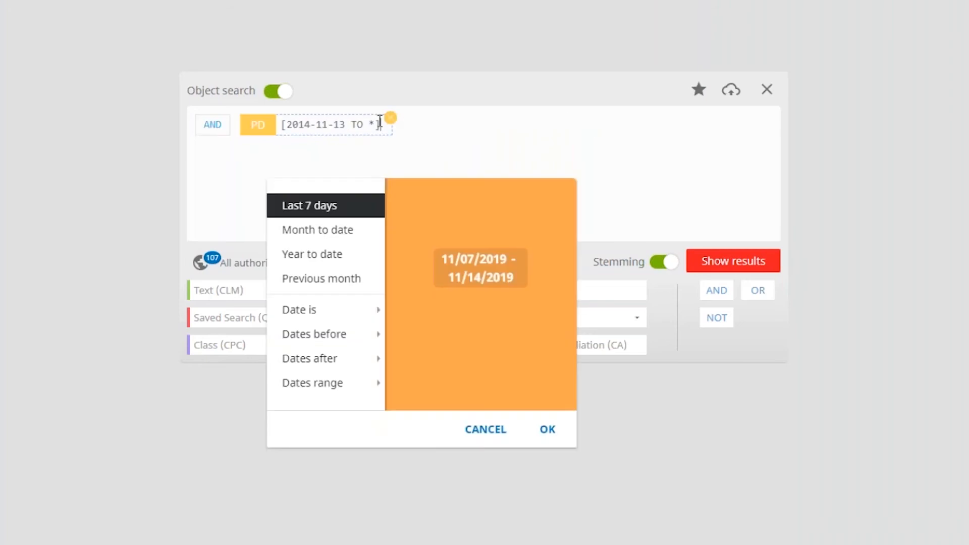
Clear the entire search query
{"action": "left_click", "coordinate": [766, 90]}
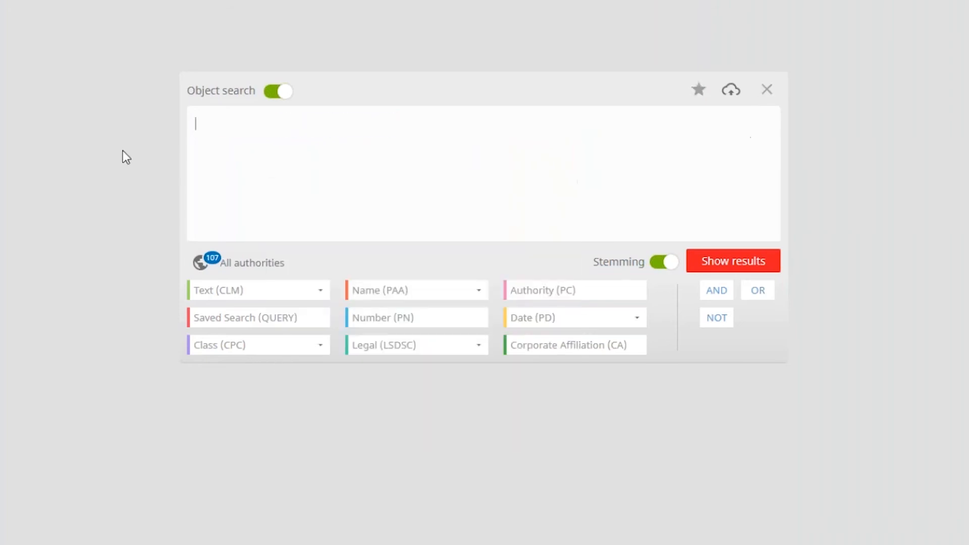
Try an Original Assignee name object with "ALIGN TECHNOLOGY INC", "ALIGN TECHNOLOGY, INC." and "ALIGNED TECHNOLOGIES INC.", and remove it from the query
{"action": "left_click", "coordinate": [478, 292]}
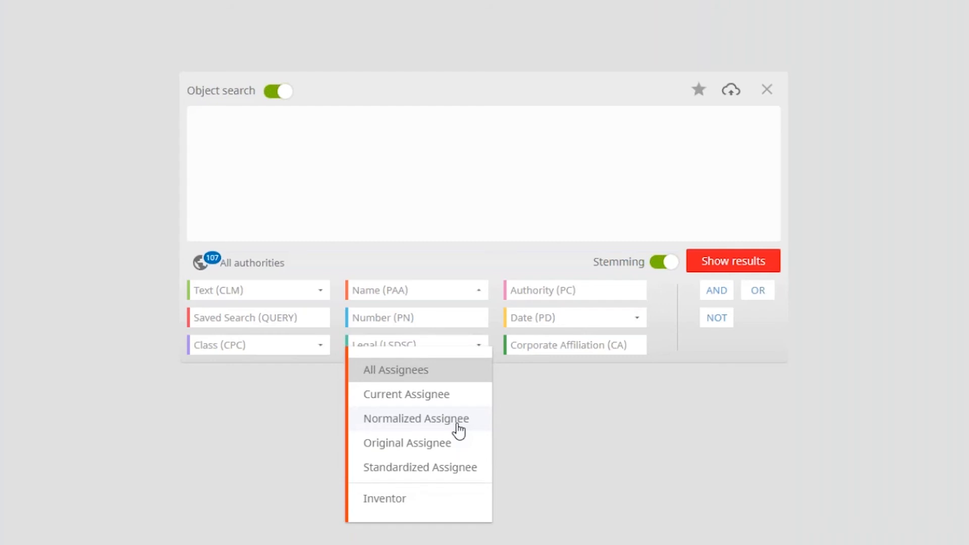
{"action": "left_click", "coordinate": [401, 447]}
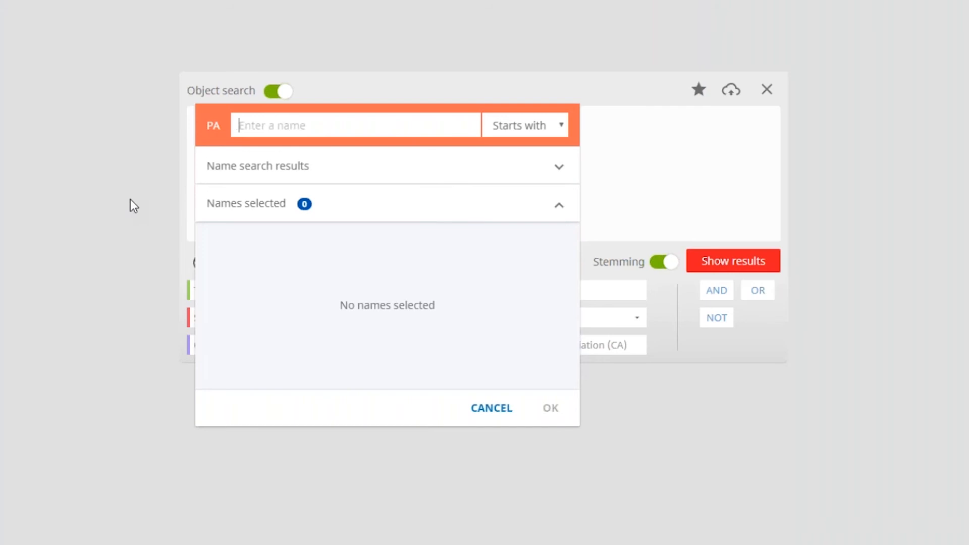
{"action": "type", "text": "align"}
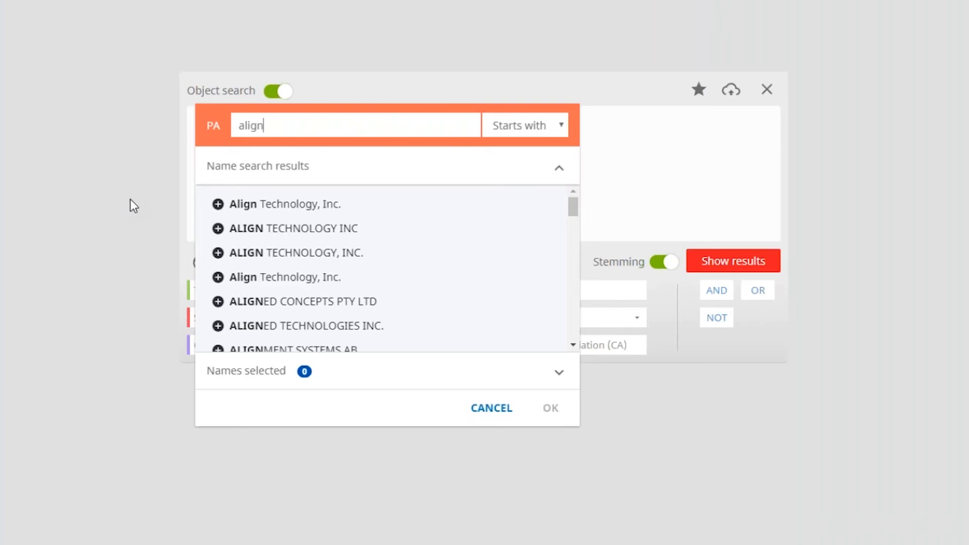
{"action": "left_click", "coordinate": [218, 228]}
{"action": "left_click", "coordinate": [218, 252]}
{"action": "left_click", "coordinate": [218, 325]}
{"action": "left_click", "coordinate": [550, 407]}
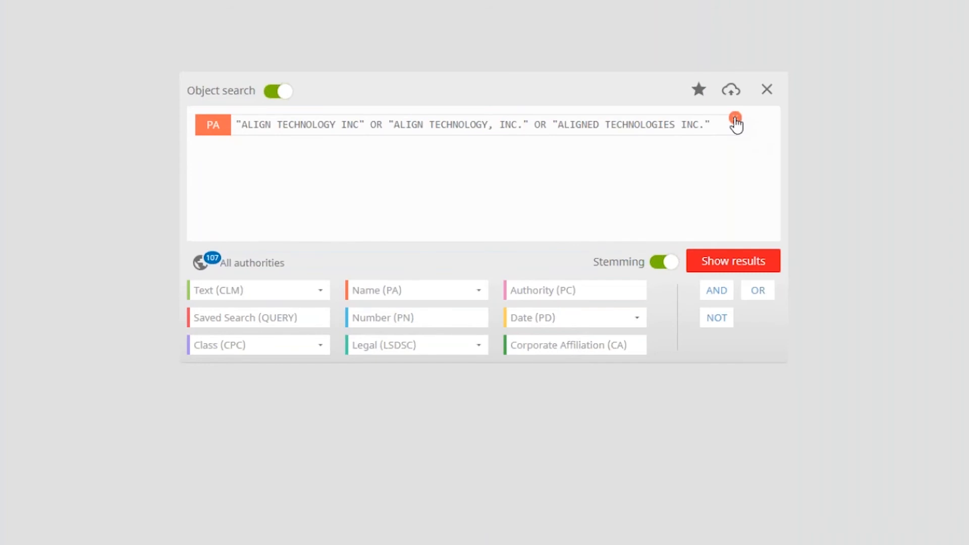
{"action": "left_click", "coordinate": [735, 123]}
Try a Standardized Assignee name object by searching "align" and selecting ALIGNED TECHNOLOGIES, and remove it from the query
{"action": "left_click", "coordinate": [478, 292]}
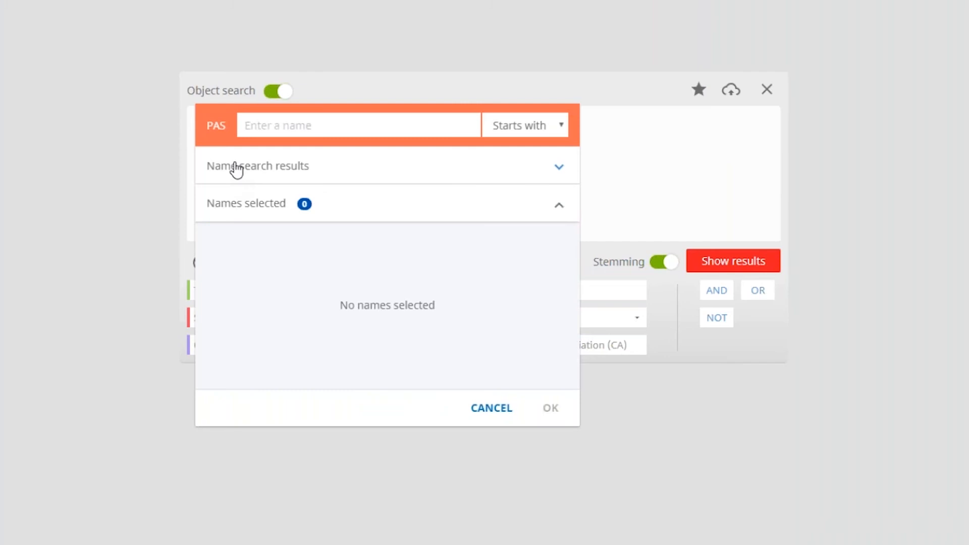
{"action": "type", "text": "align"}
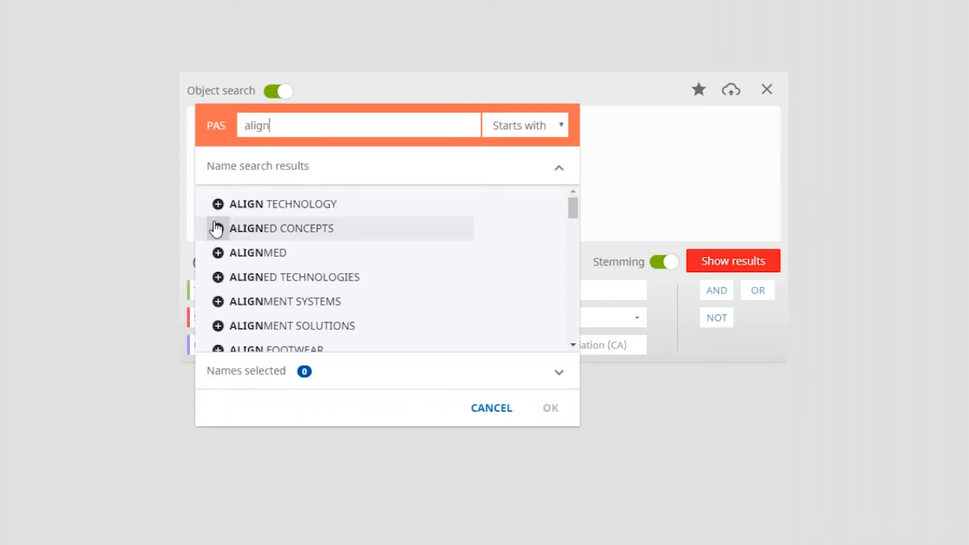
{"action": "left_click", "coordinate": [217, 277]}
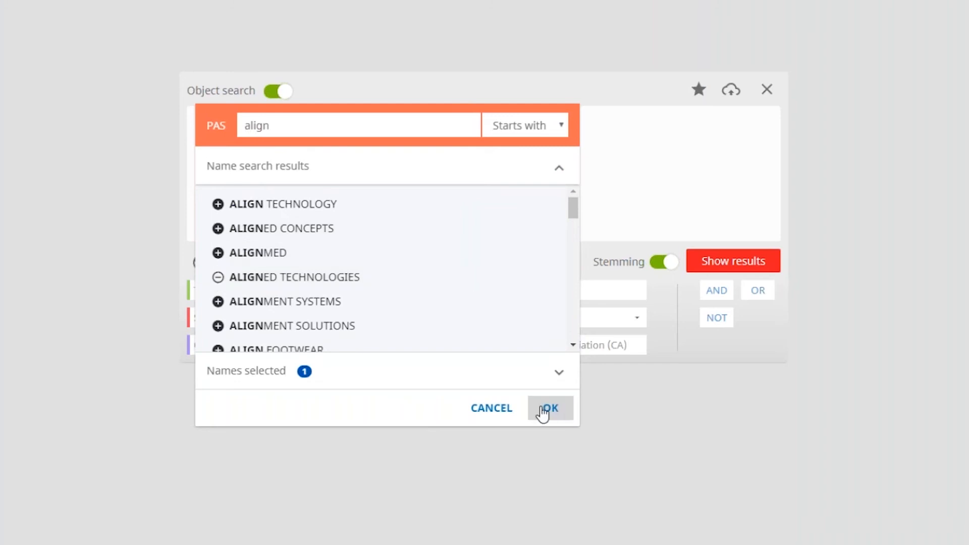
{"action": "left_click", "coordinate": [542, 412]}
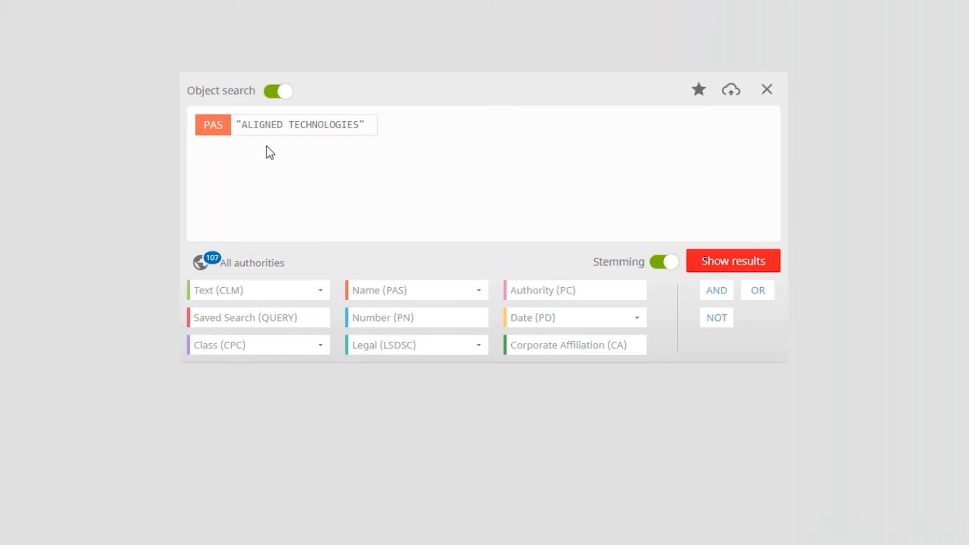
{"action": "mouse_move", "coordinate": [376, 129]}
{"action": "left_click", "coordinate": [376, 119]}
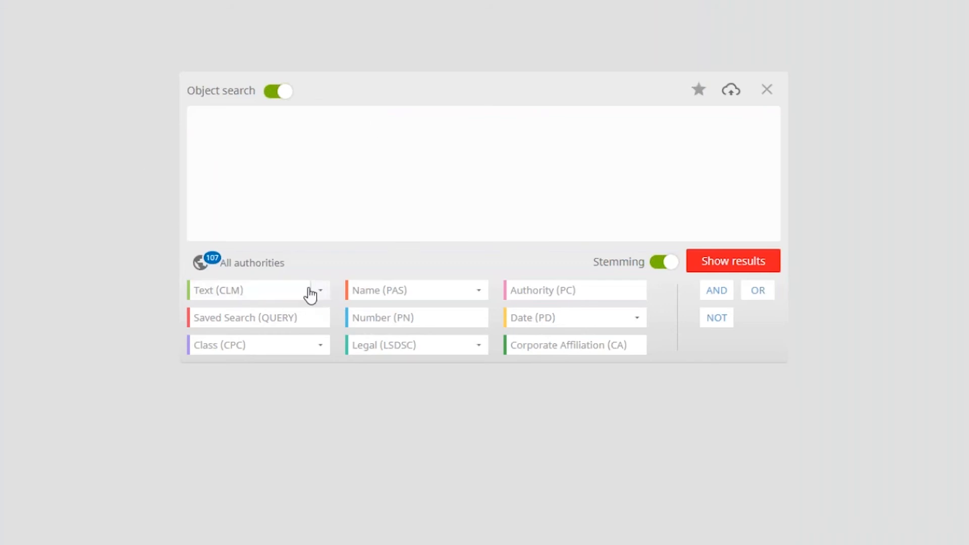
Add a Full Text object with the term "studio near5 arrangement" and show the search results
{"action": "left_click", "coordinate": [260, 291]}
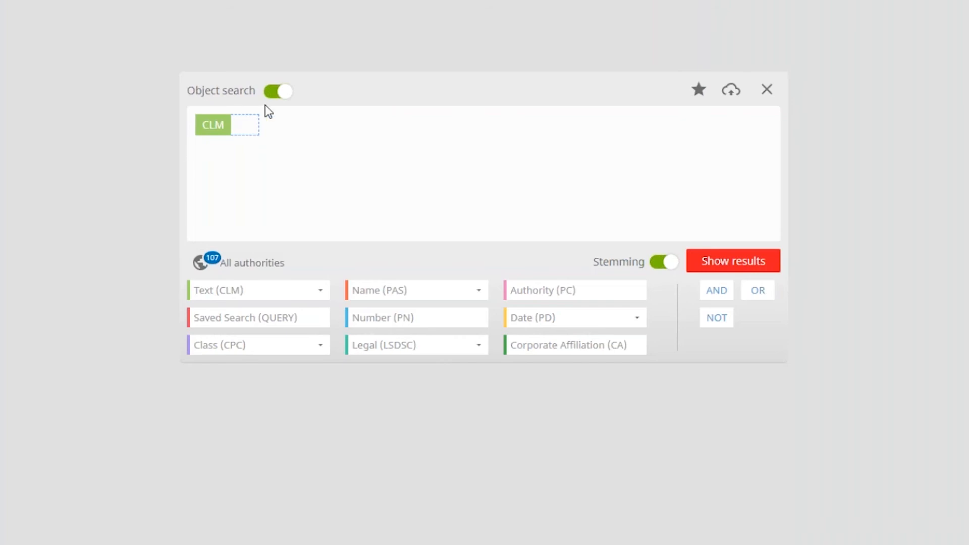
{"action": "left_click", "coordinate": [257, 117]}
{"action": "left_click", "coordinate": [321, 291]}
{"action": "left_click", "coordinate": [237, 523]}
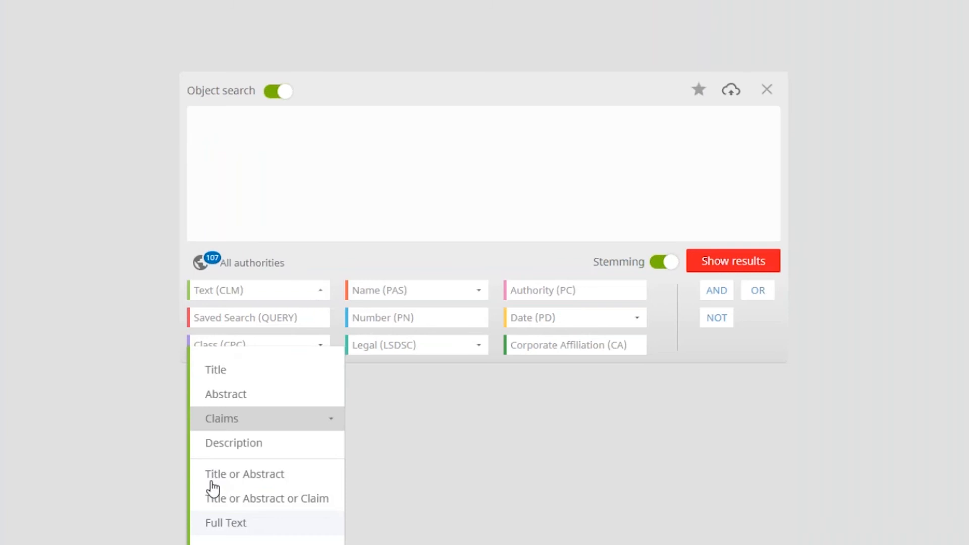
{"action": "type", "text": "s"}
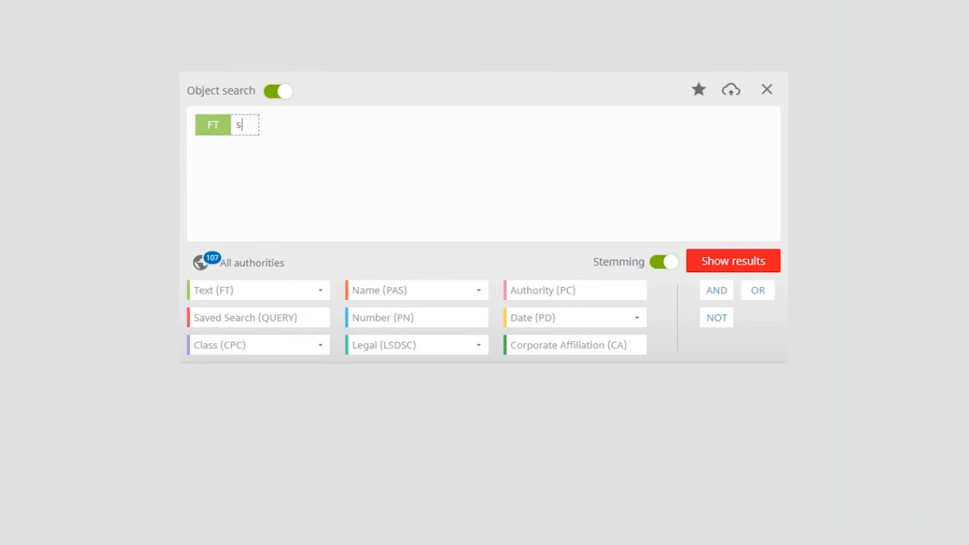
{"action": "type", "text": "tudio near"}
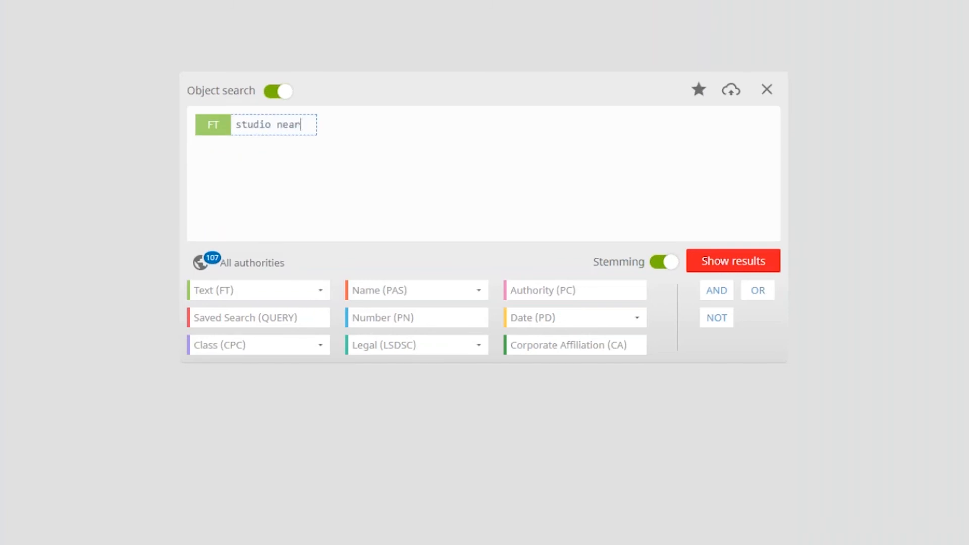
{"action": "type", "text": "5 arrangement"}
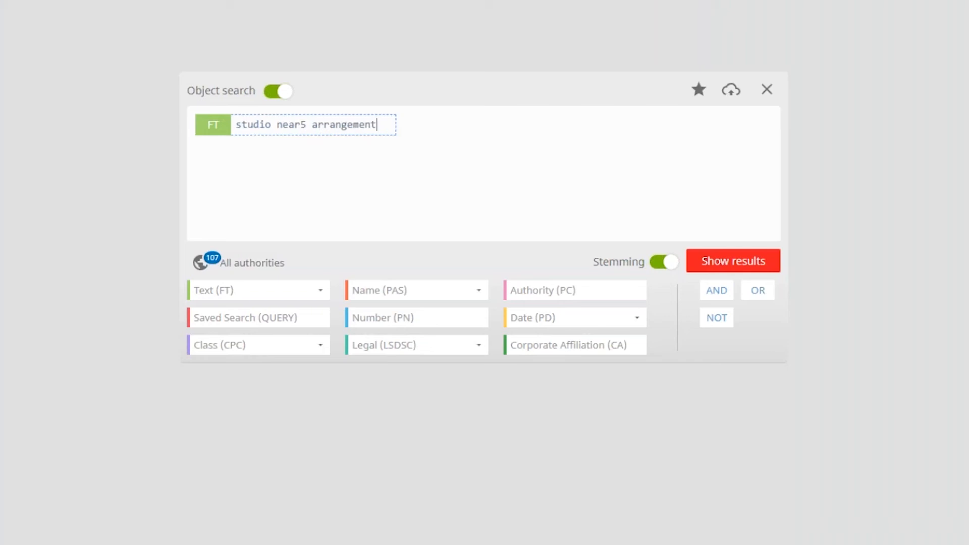
{"action": "left_click", "coordinate": [728, 263]}
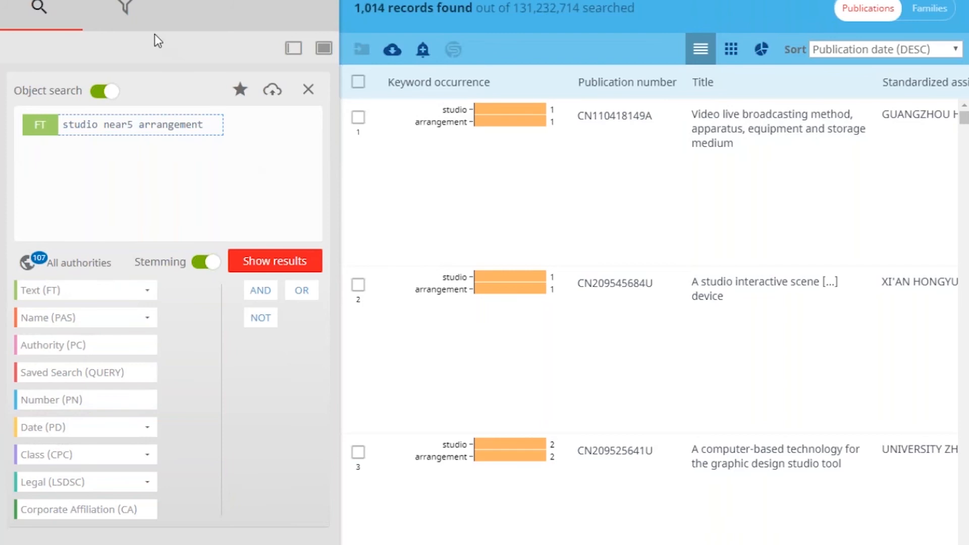
Filter the search results by the US authority
{"action": "left_click", "coordinate": [127, 15]}
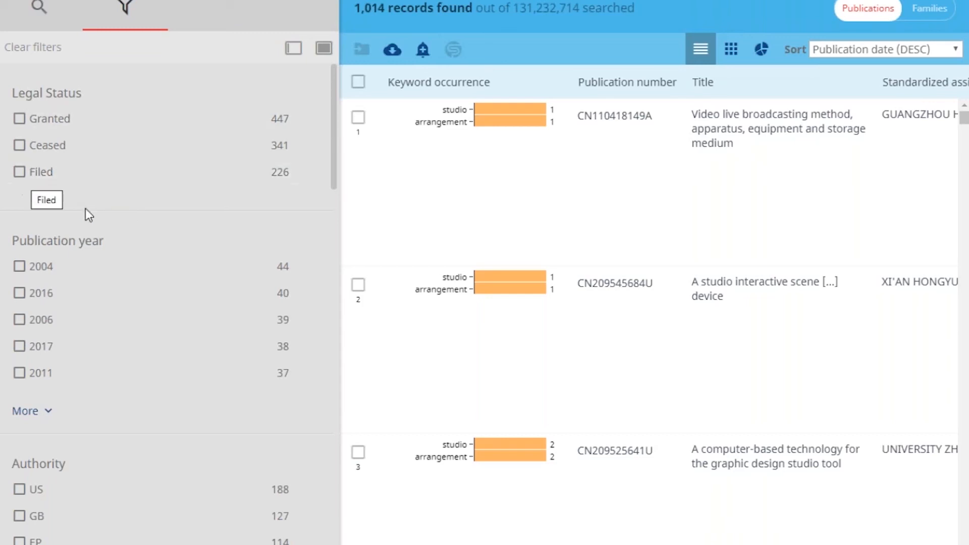
{"action": "left_click_drag", "start_coordinate": [333, 129], "coordinate": [348, 220]}
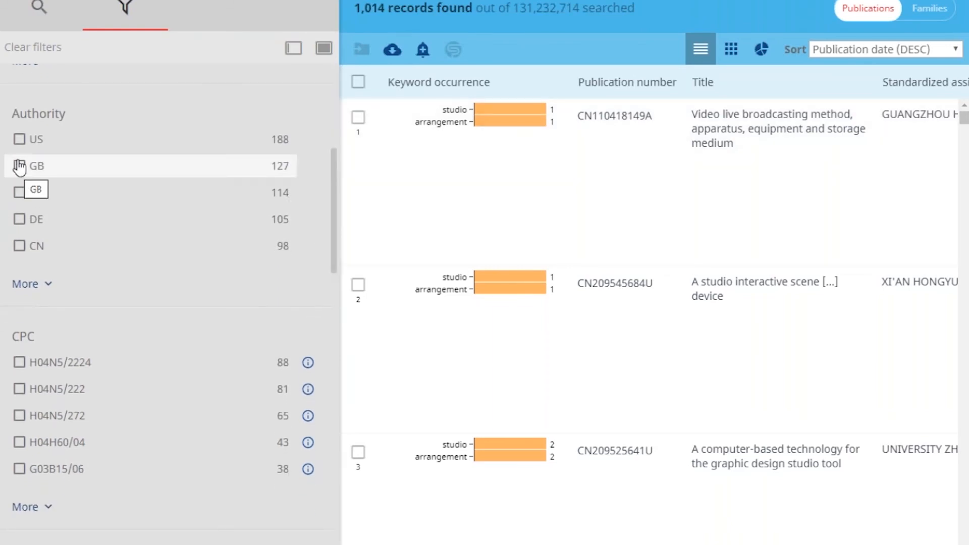
{"action": "left_click", "coordinate": [19, 140]}
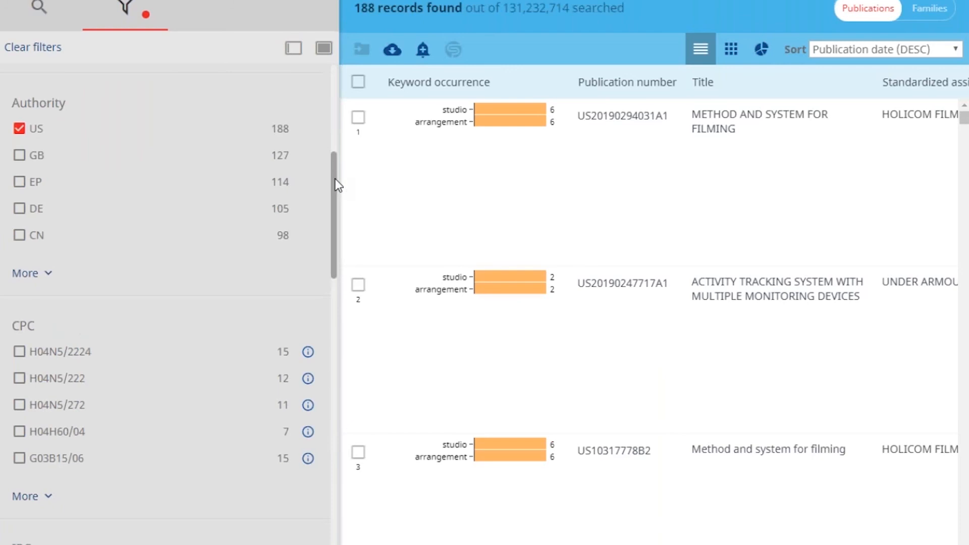
Look up the CPC class H04N5/2224 and review the remaining filter categories, from IPC and years to assignees, inventors and patent group
{"action": "left_click_drag", "start_coordinate": [337, 185], "coordinate": [337, 235]}
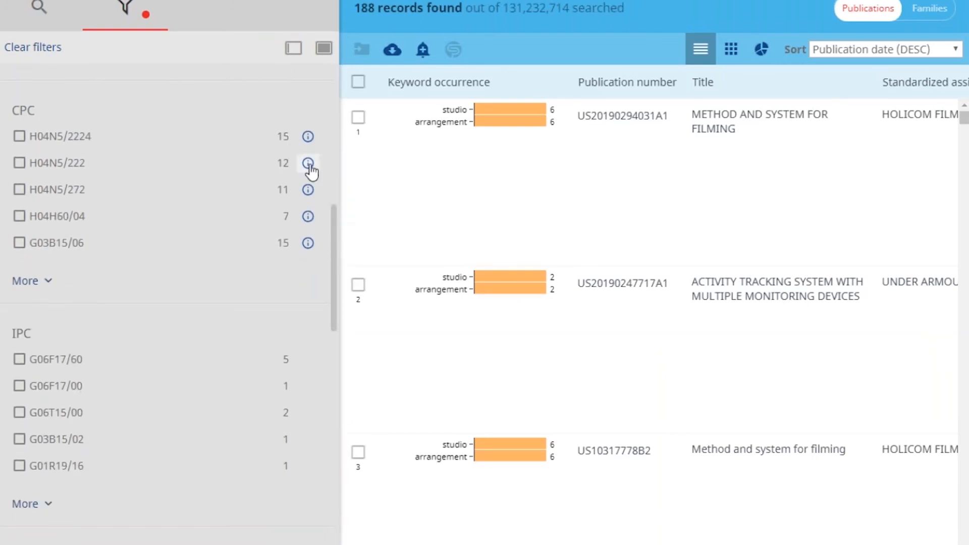
{"action": "left_click", "coordinate": [307, 139]}
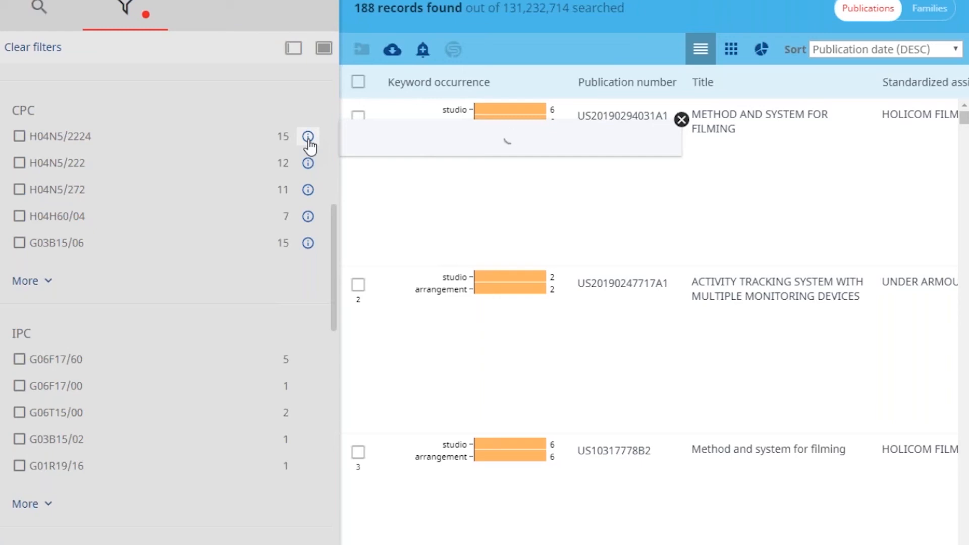
{"action": "scroll", "coordinate": [182, 327], "scroll_direction": "down", "scroll_amount": 5}
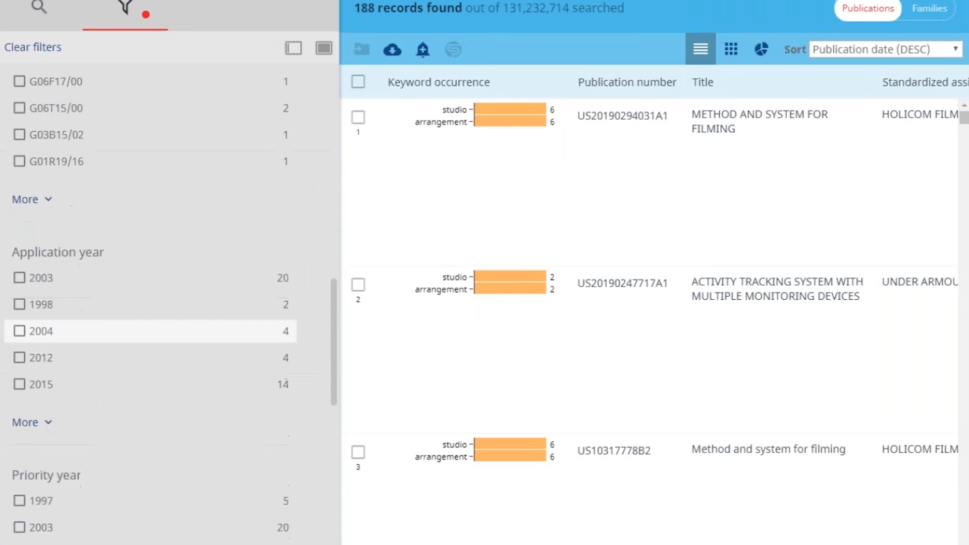
{"action": "scroll", "coordinate": [183, 325], "scroll_direction": "down", "scroll_amount": 8}
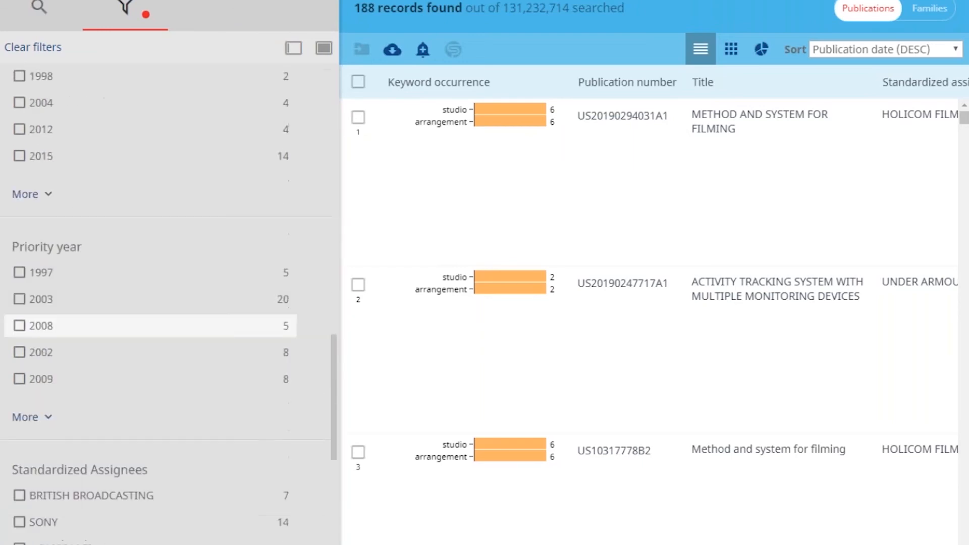
{"action": "scroll", "coordinate": [182, 325], "scroll_direction": "down", "scroll_amount": 1}
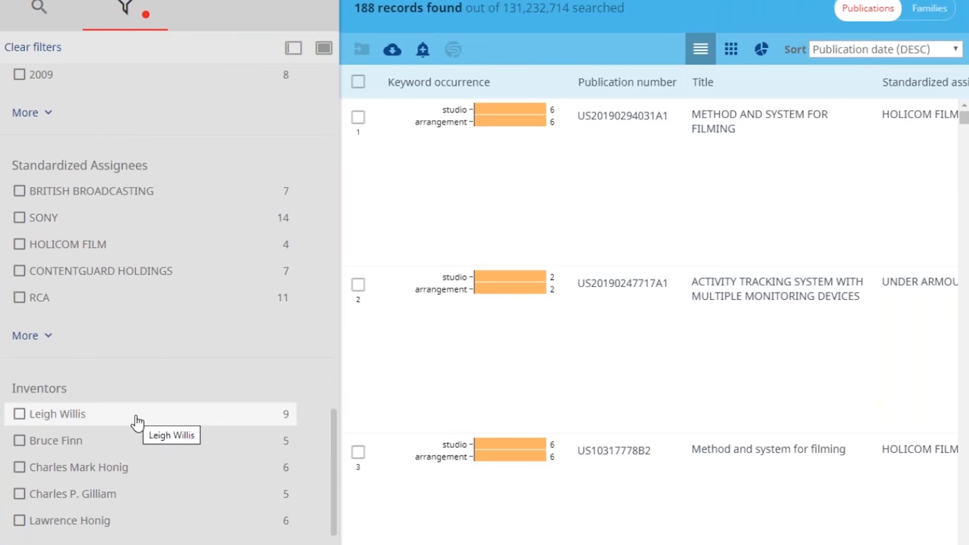
{"action": "scroll", "coordinate": [137, 421], "scroll_direction": "down", "scroll_amount": 4}
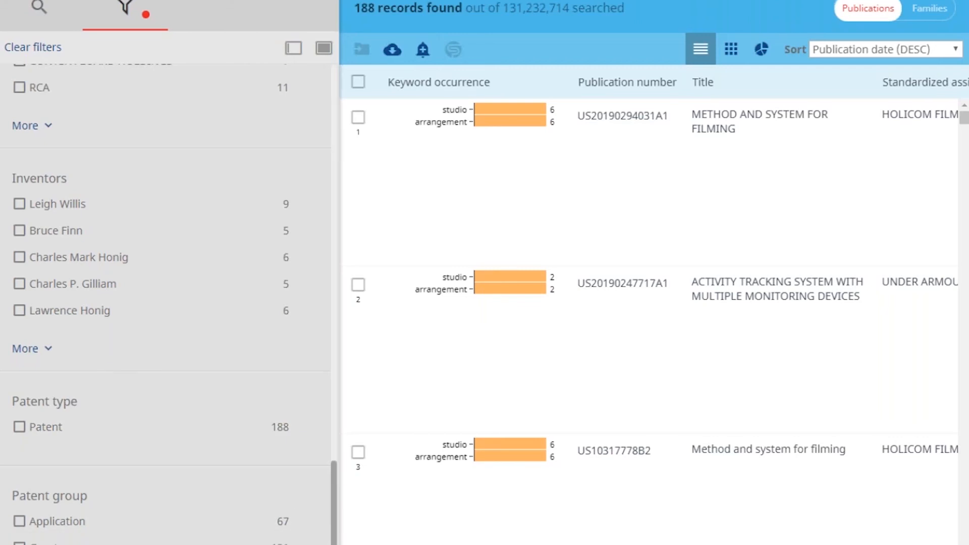
{"action": "left_click_drag", "start_coordinate": [334, 544], "coordinate": [329, 181]}
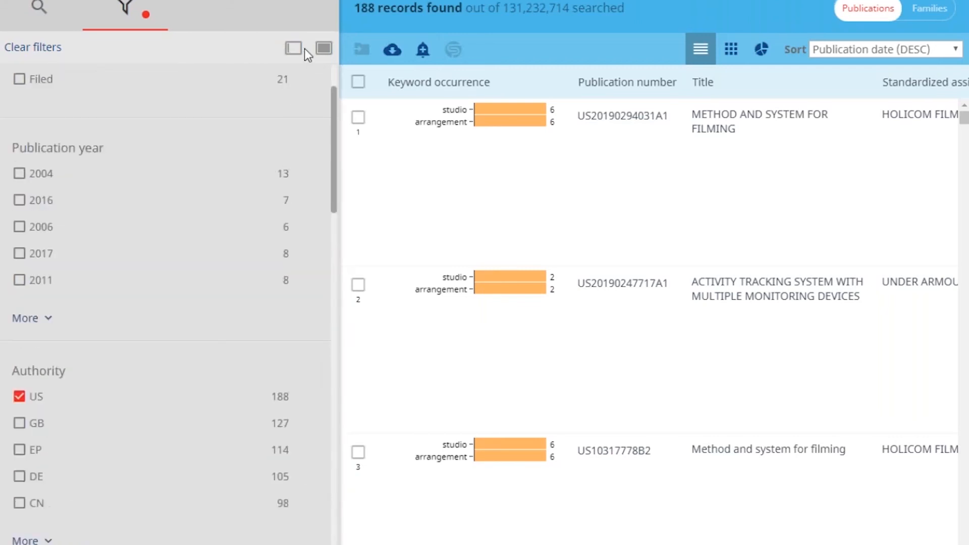
{"action": "scroll", "coordinate": [304, 48], "scroll_direction": "up", "scroll_amount": 2}
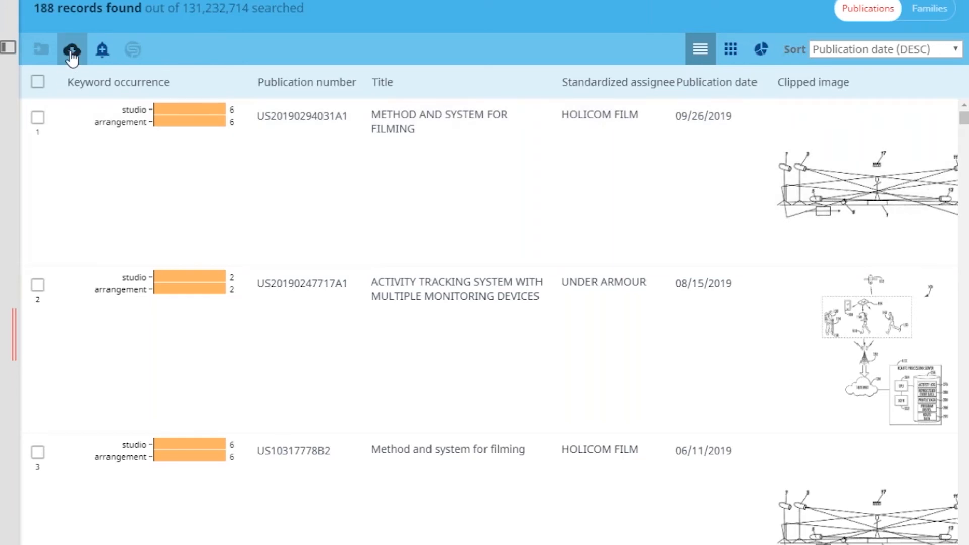
Collapse the filter panel and start an export of the results with Excel as the file type
{"action": "left_click", "coordinate": [73, 56]}
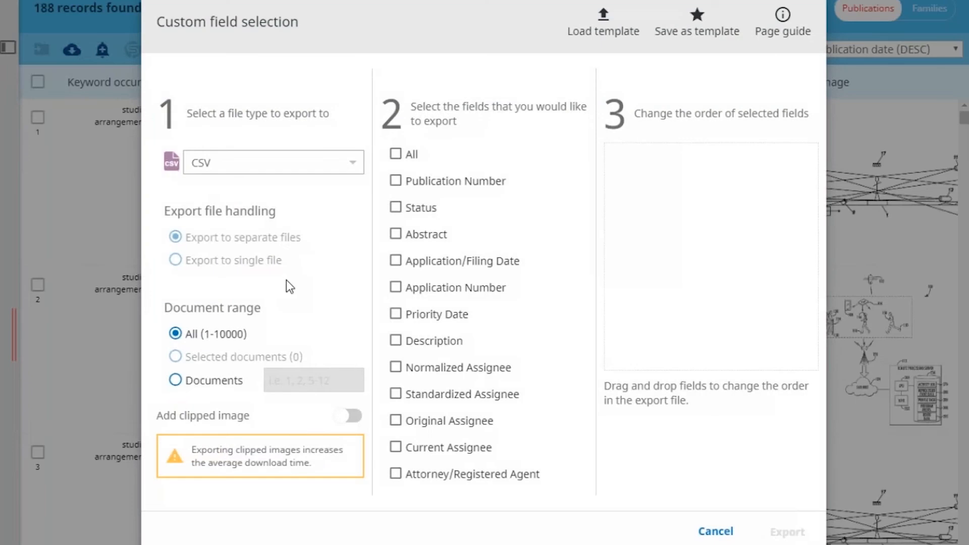
{"action": "left_click", "coordinate": [353, 169]}
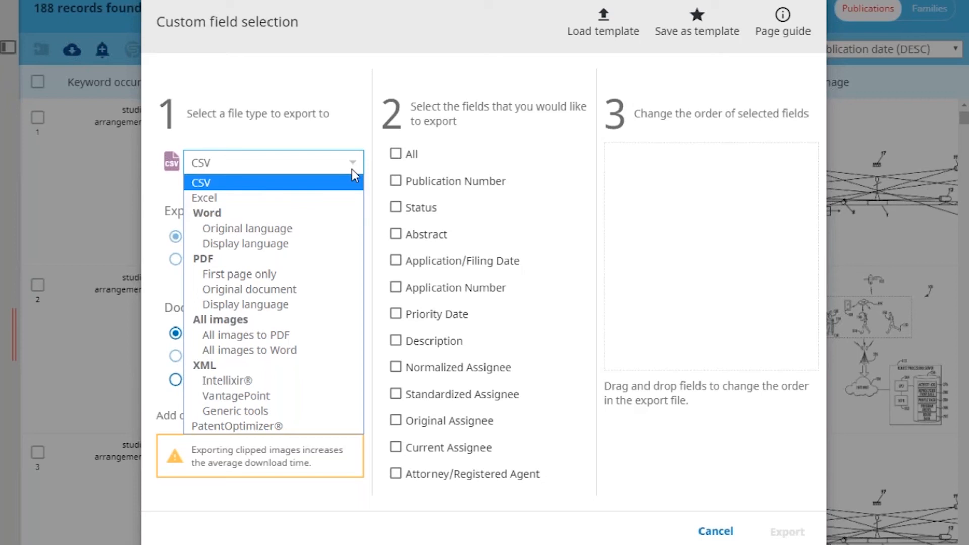
{"action": "left_click", "coordinate": [514, 219]}
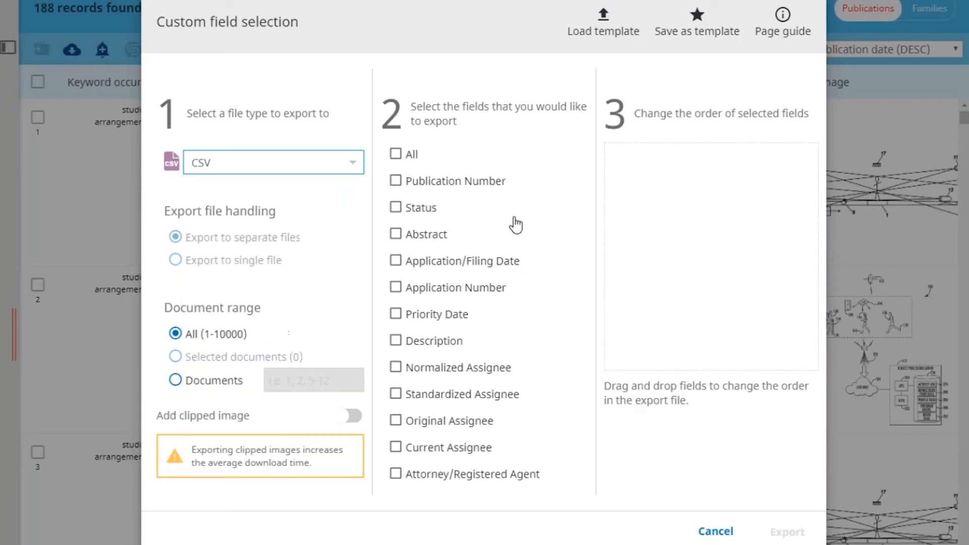
{"action": "left_click_drag", "start_coordinate": [590, 170], "coordinate": [584, 151]}
Include Publication Number, Application Number, Standardized Assignee and Current Assignee in the export, and place Current Assignee second in the field order
{"action": "left_click", "coordinate": [395, 181]}
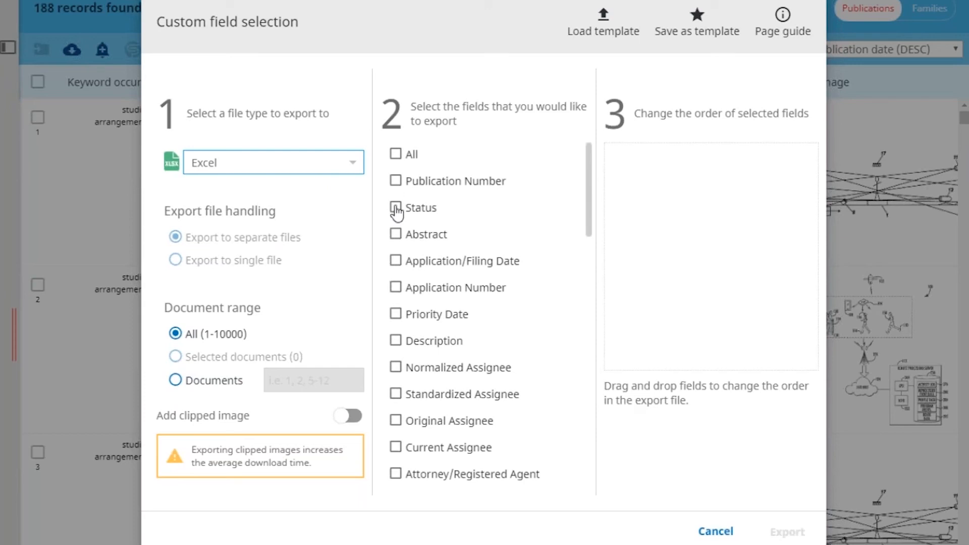
{"action": "left_click", "coordinate": [396, 393]}
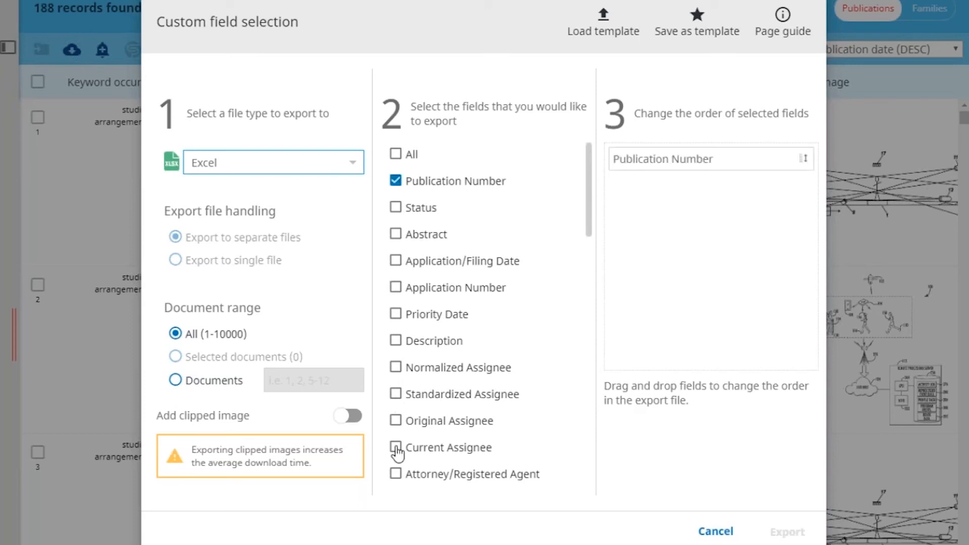
{"action": "left_click", "coordinate": [450, 452]}
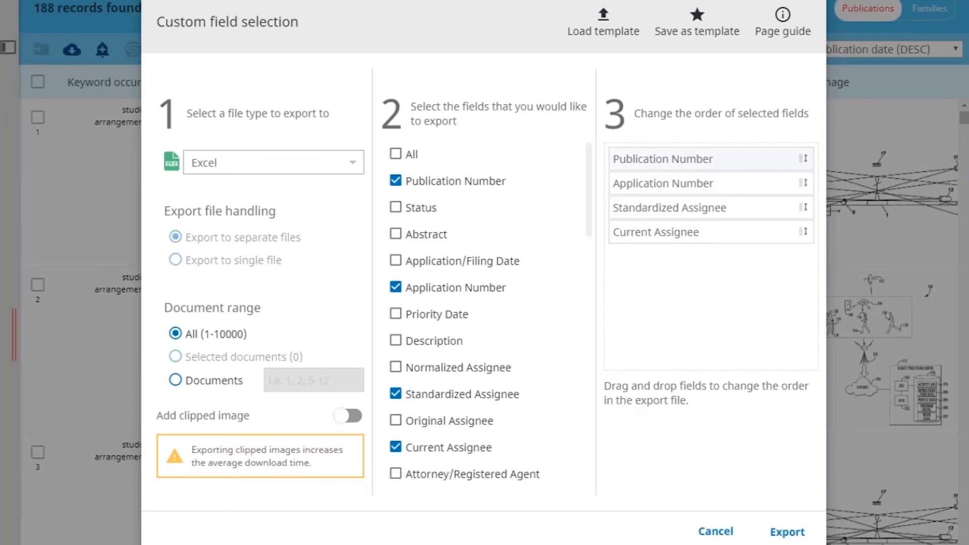
{"action": "left_click_drag", "start_coordinate": [658, 232], "coordinate": [662, 193]}
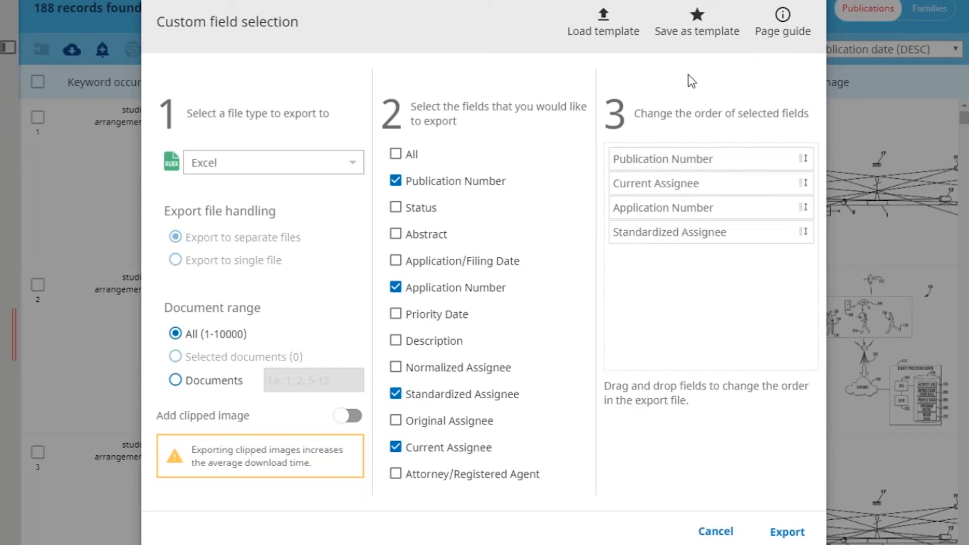
Save the current export field selection as a new template named search
{"action": "left_click", "coordinate": [696, 35]}
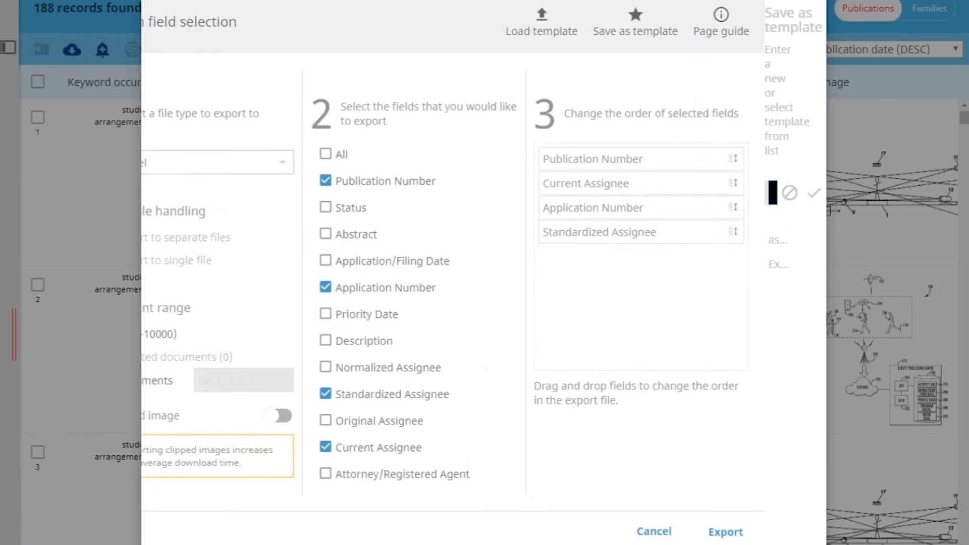
{"action": "double_click", "coordinate": [638, 85]}
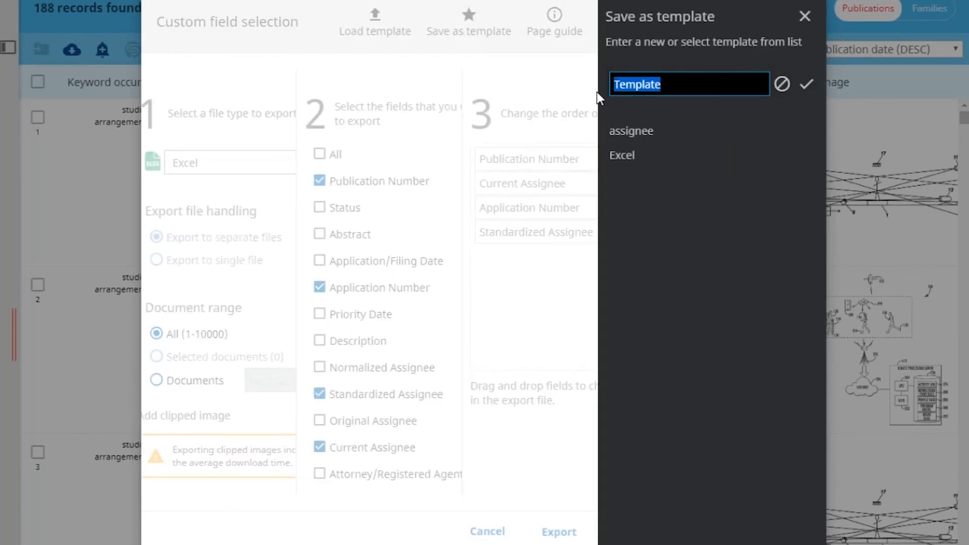
{"action": "type", "text": "se"}
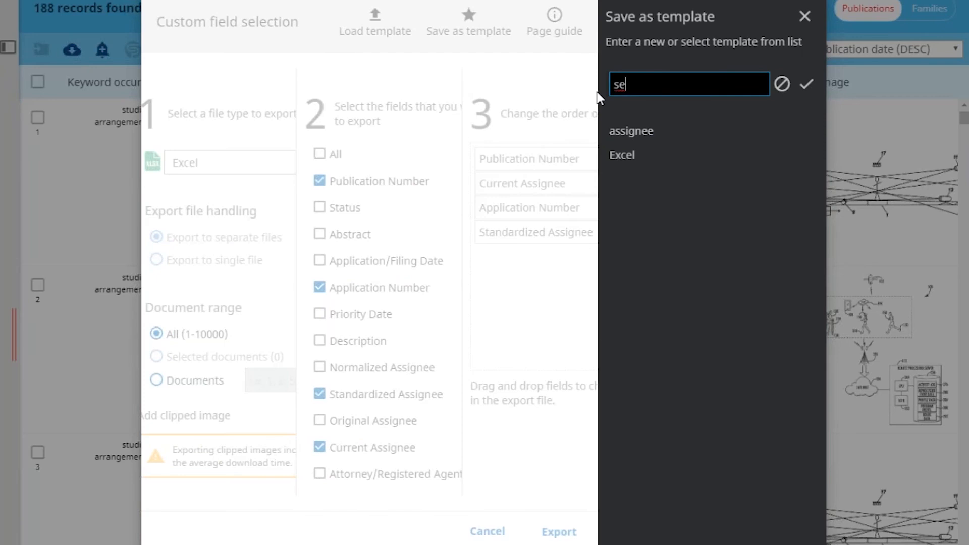
{"action": "type", "text": "arch"}
{"action": "left_click", "coordinate": [805, 85]}
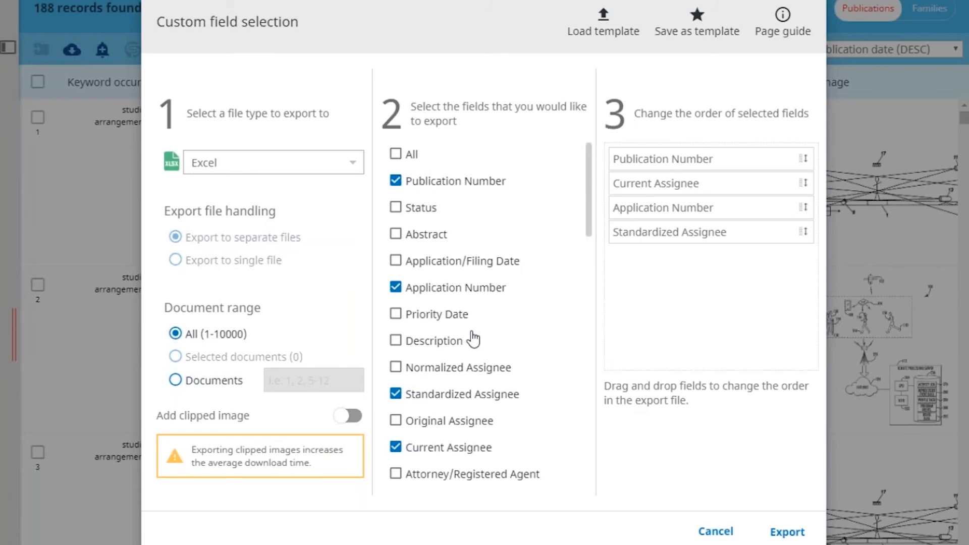
Load the assignee template and configure the export as a single PDF file in display language
{"action": "left_click", "coordinate": [602, 33]}
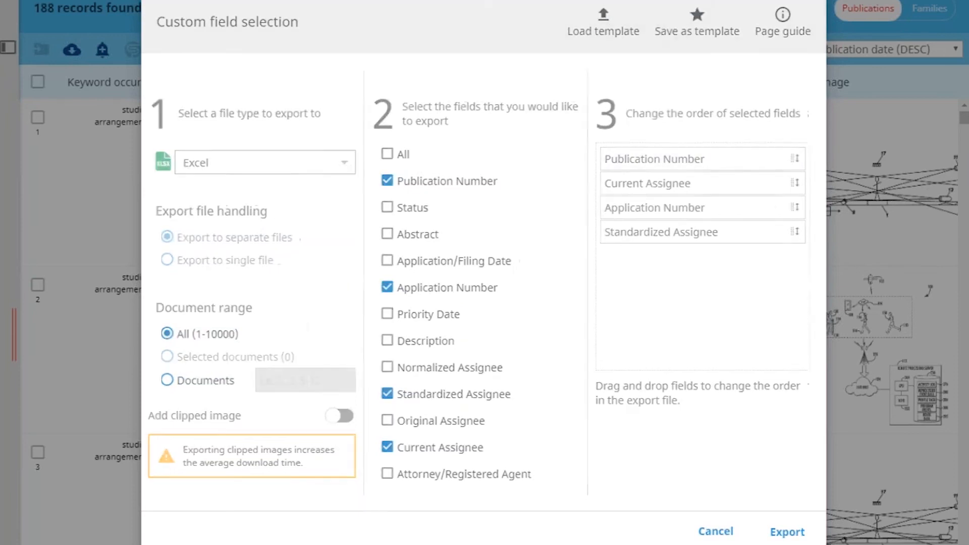
{"action": "left_click", "coordinate": [632, 132]}
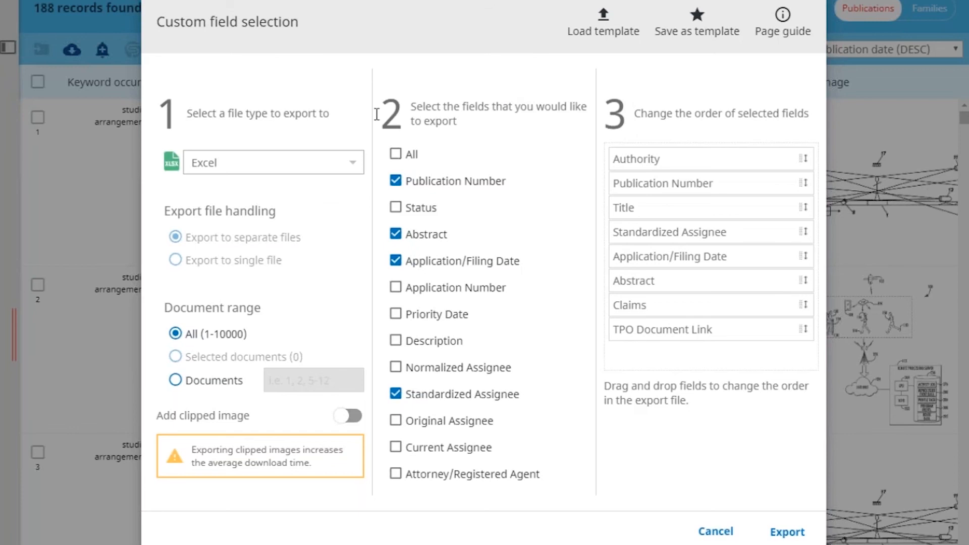
{"action": "left_click", "coordinate": [350, 166]}
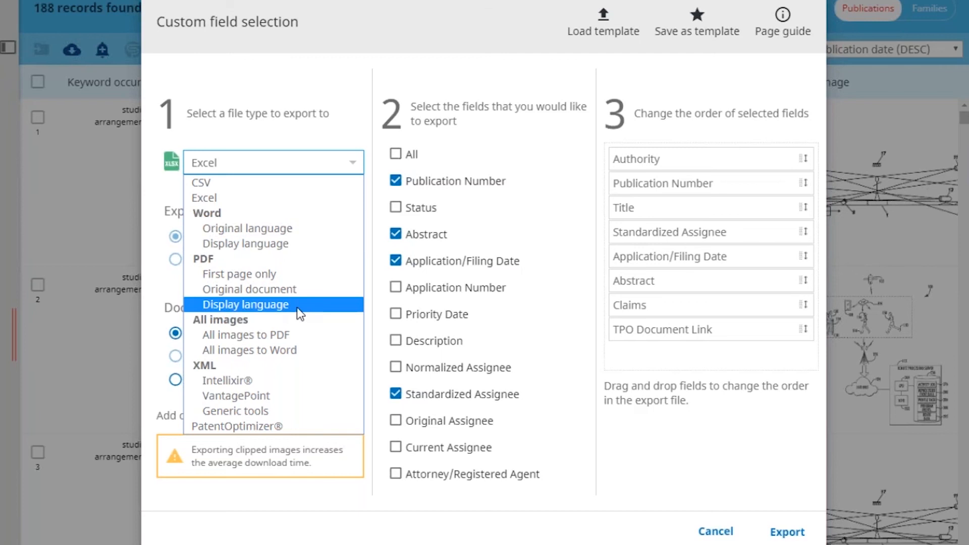
{"action": "left_click", "coordinate": [269, 308]}
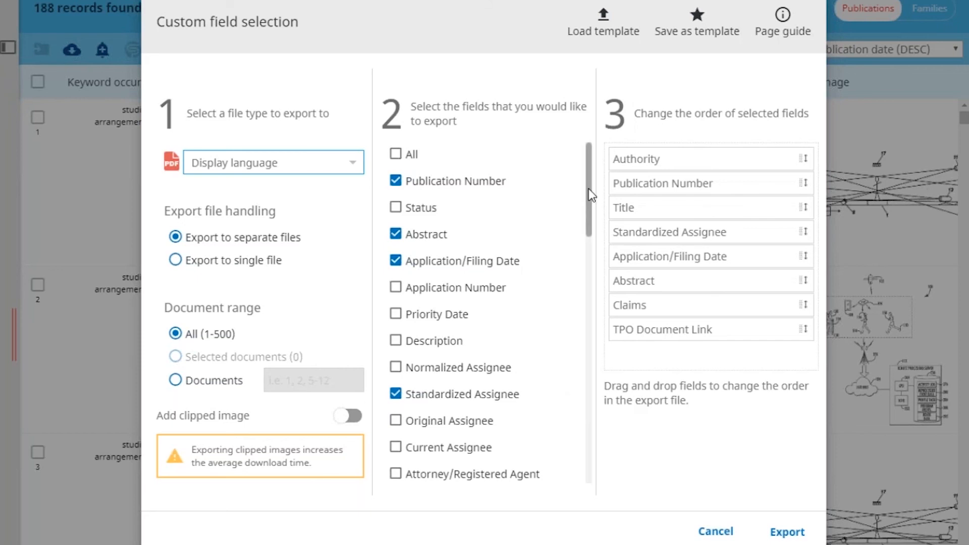
{"action": "scroll", "coordinate": [588, 192], "scroll_direction": "down", "scroll_amount": 1}
{"action": "left_click_drag", "start_coordinate": [588, 204], "coordinate": [584, 263]}
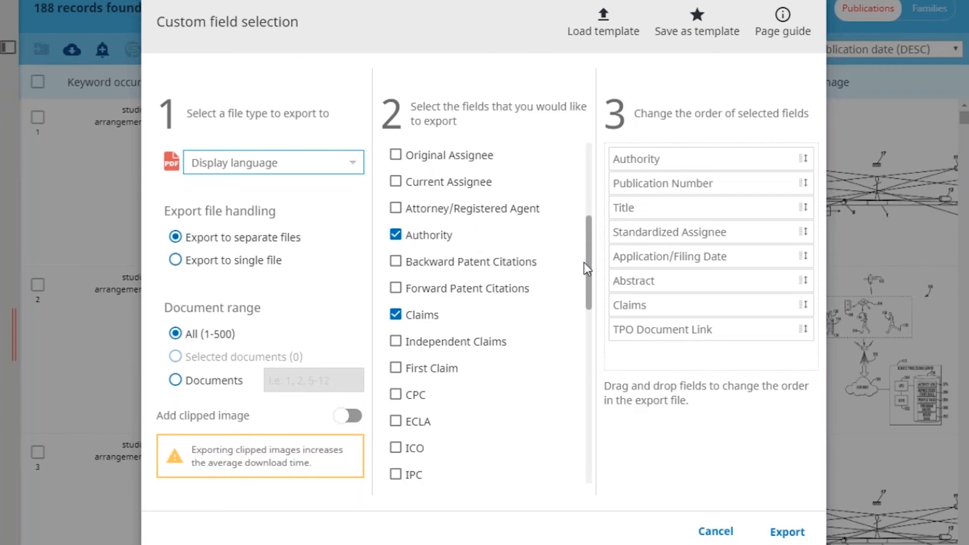
{"action": "left_click_drag", "start_coordinate": [583, 262], "coordinate": [592, 173]}
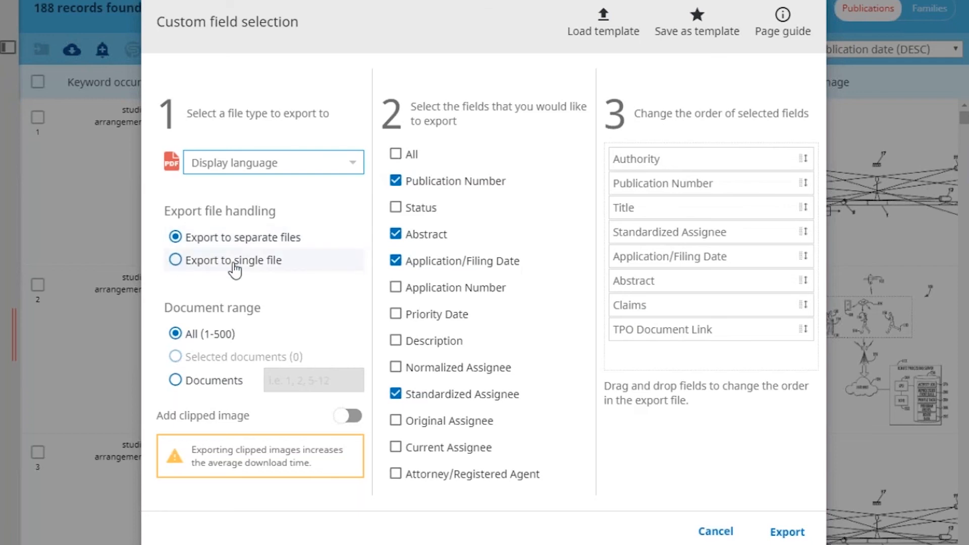
{"action": "left_click", "coordinate": [176, 260]}
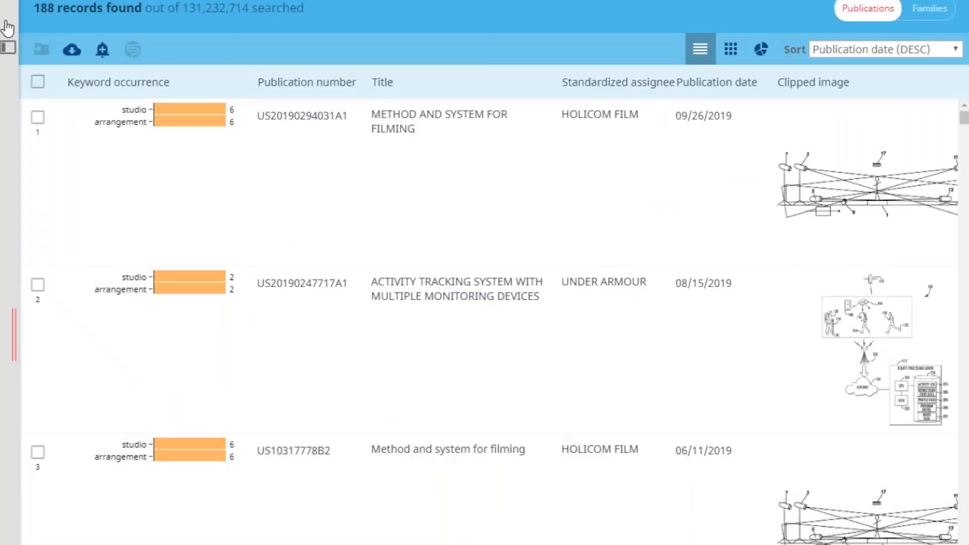
Open the search form in full view and inspect the studio near5 arrangement query with object search off, restoring object search after viewing
{"action": "left_click", "coordinate": [7, 27]}
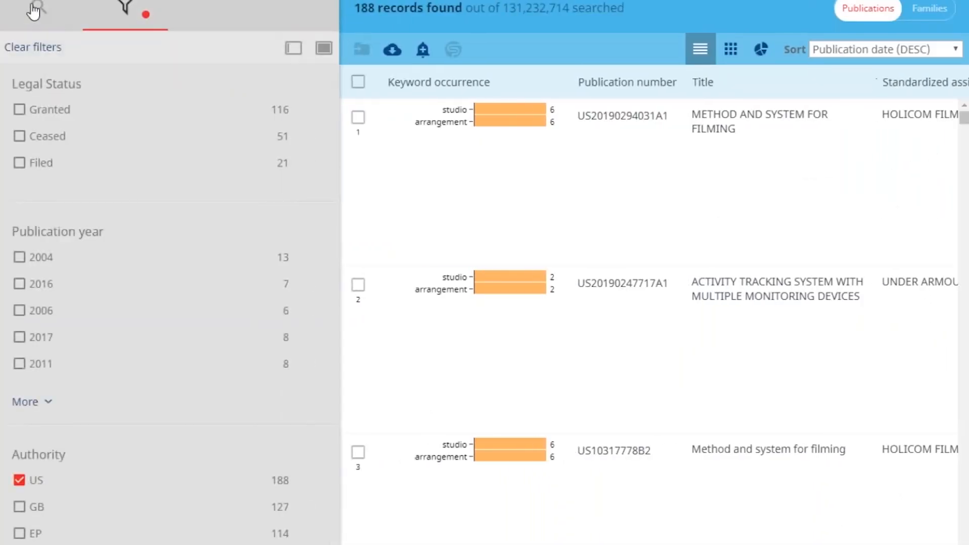
{"action": "left_click", "coordinate": [36, 10]}
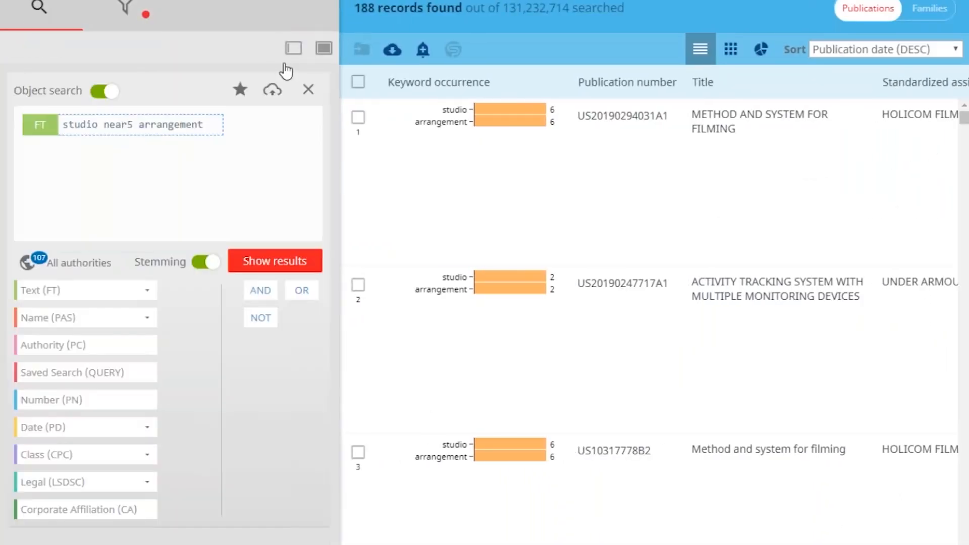
{"action": "left_click", "coordinate": [315, 55]}
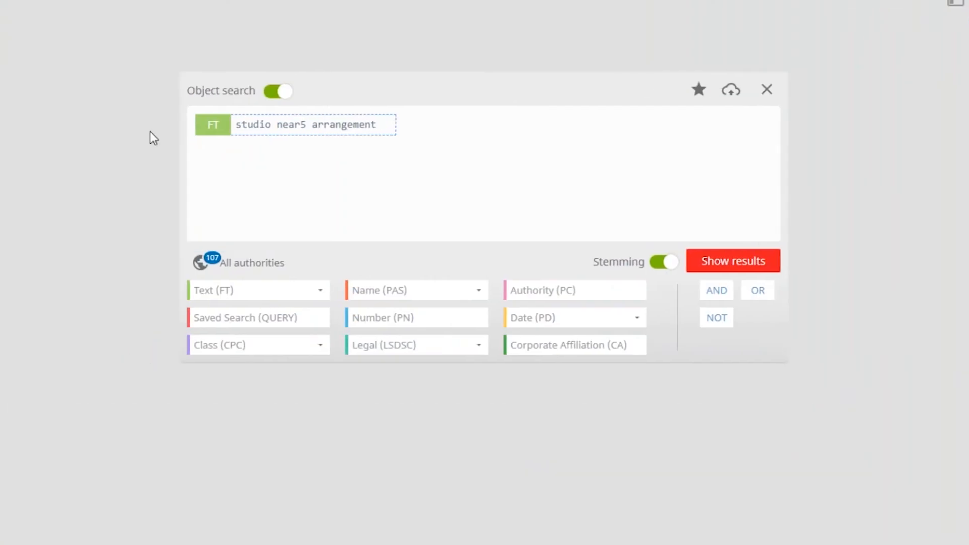
{"action": "left_click", "coordinate": [280, 96]}
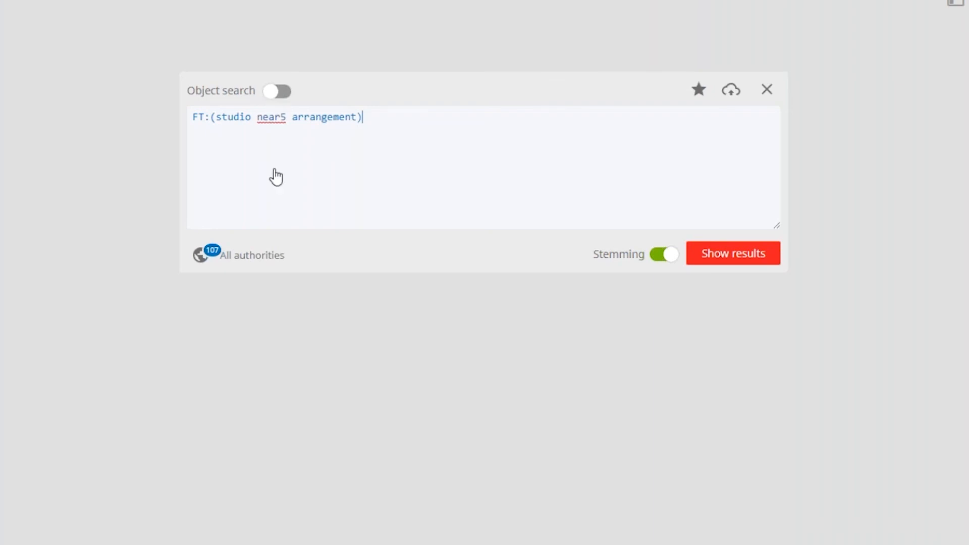
{"action": "left_click", "coordinate": [277, 91]}
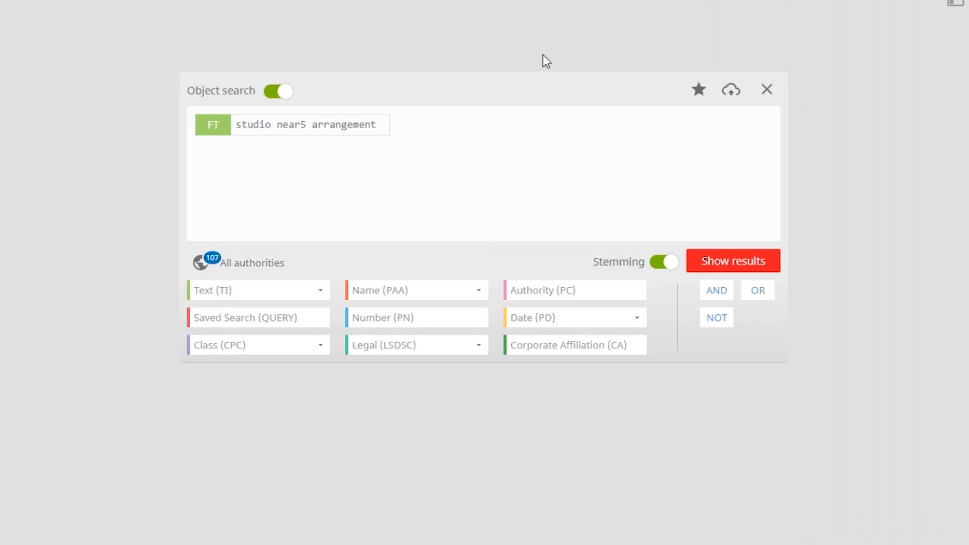
Run the full-text query studio near5 arrangement across all authorities and check the available result filters
{"action": "left_click", "coordinate": [735, 262]}
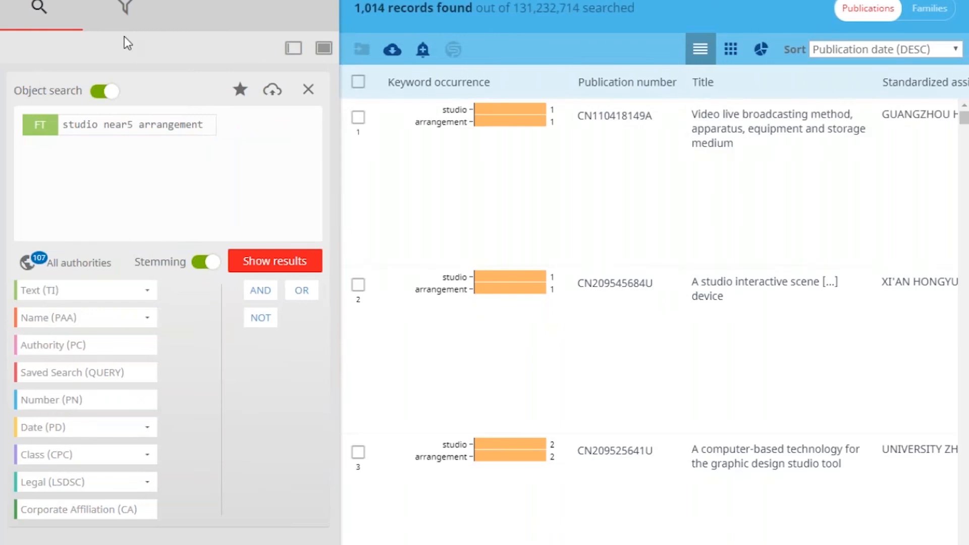
{"action": "left_click", "coordinate": [128, 8]}
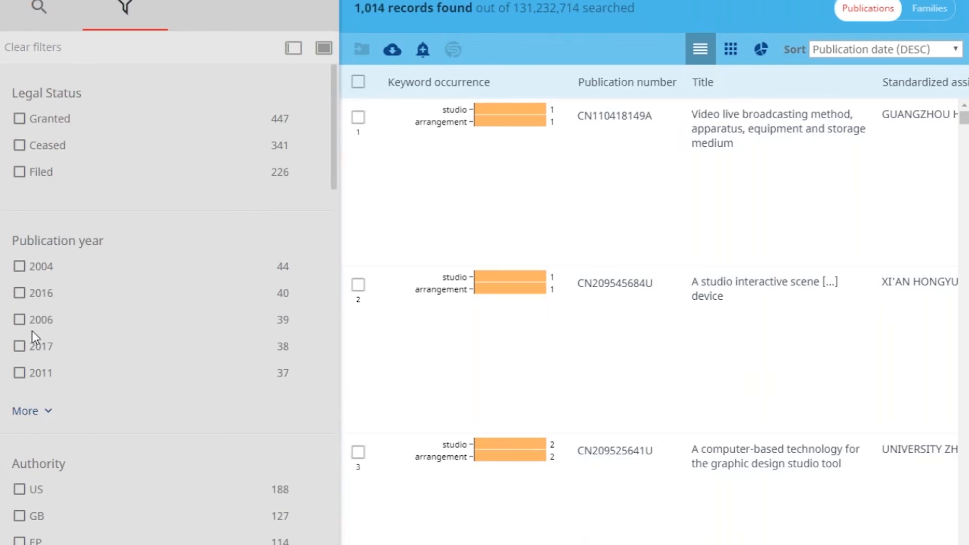
{"action": "left_click", "coordinate": [40, 15]}
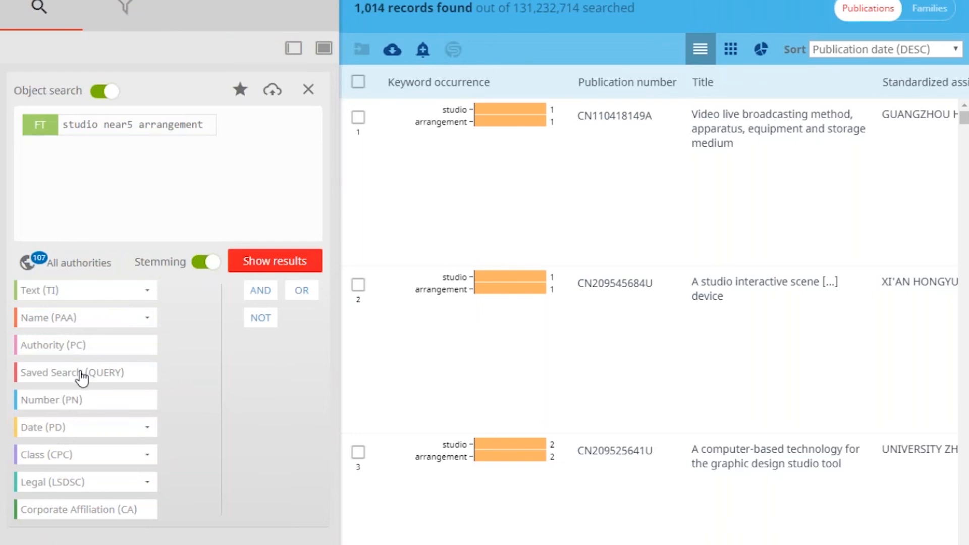
{"action": "left_click", "coordinate": [125, 9]}
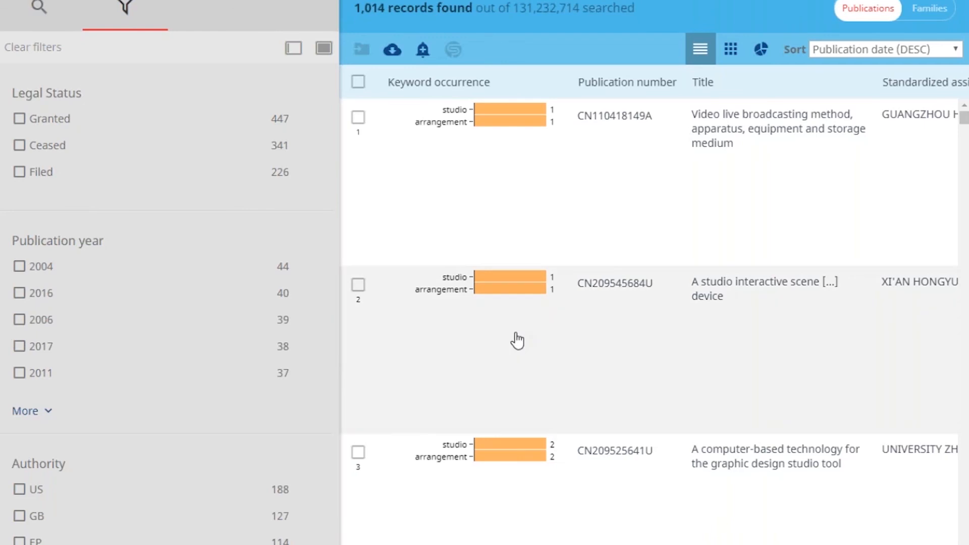
Export all search results with PatentOptimizer as the file type
{"action": "left_click", "coordinate": [393, 50]}
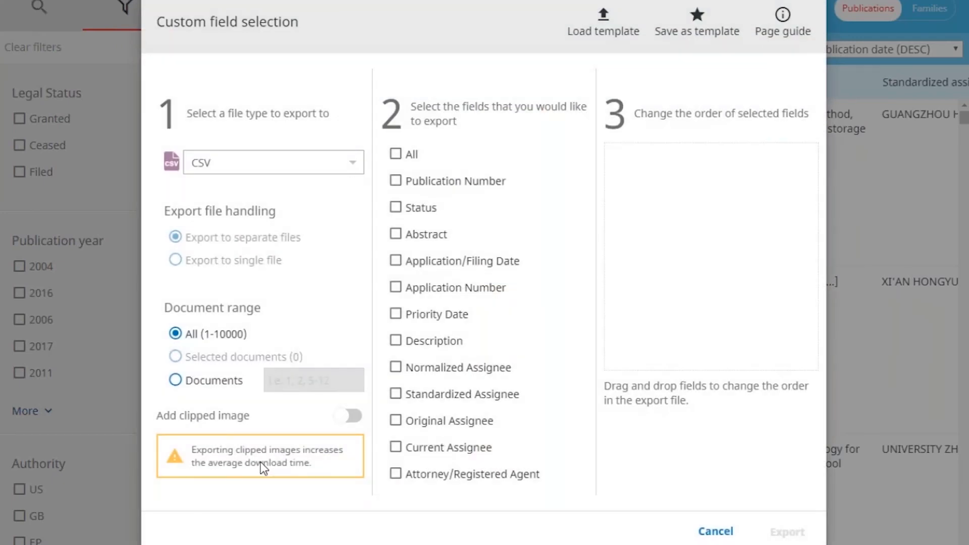
{"action": "left_click", "coordinate": [352, 173]}
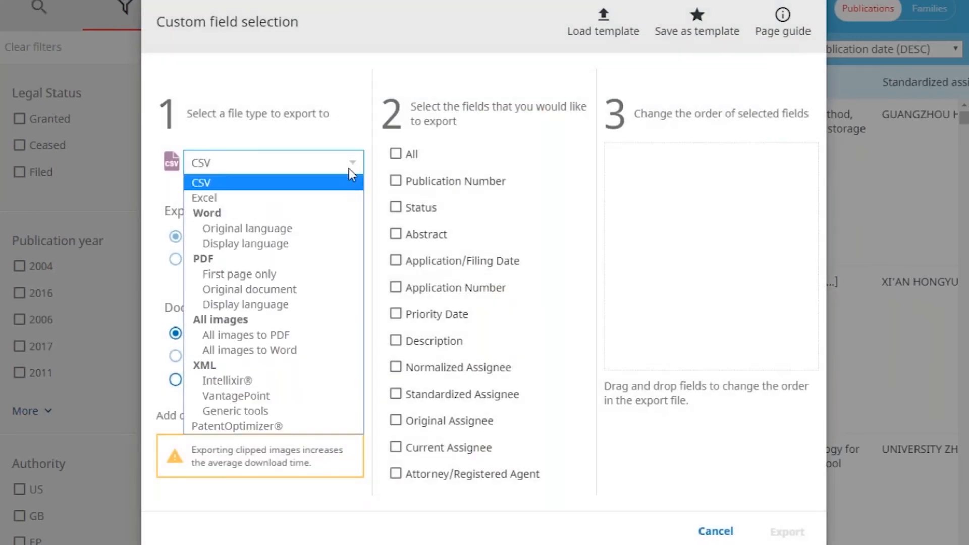
{"action": "left_click", "coordinate": [248, 427]}
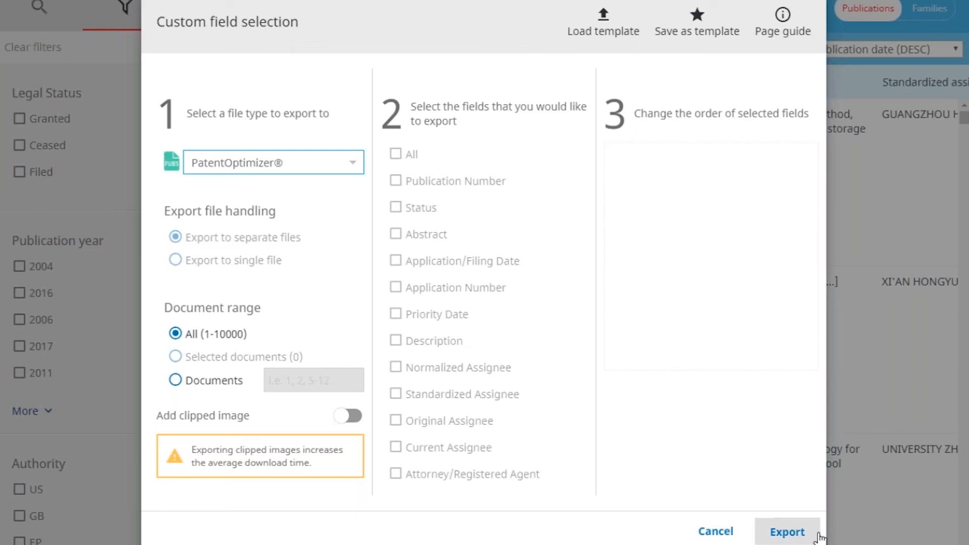
{"action": "left_click", "coordinate": [800, 537]}
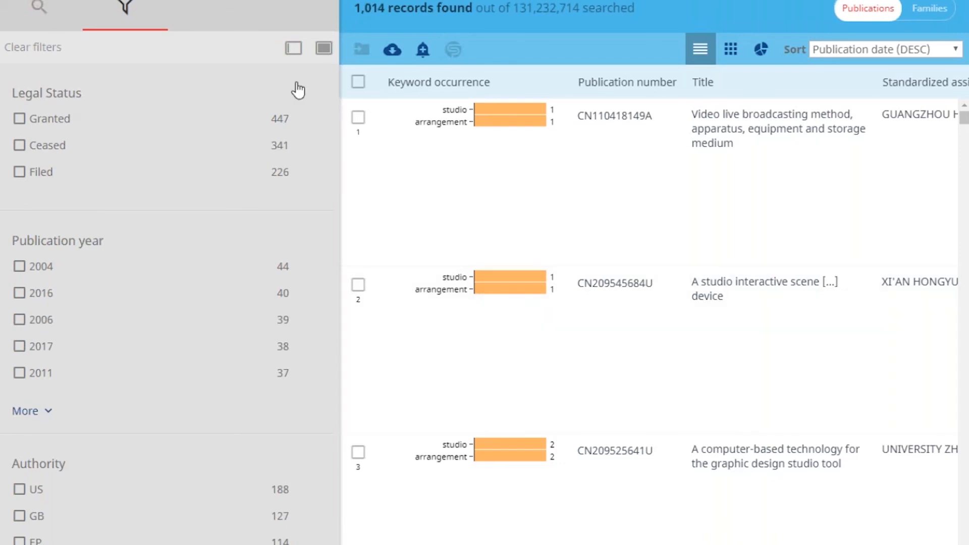
Clear the current query and add a publication date (PD) criterion to the empty object search
{"action": "left_click", "coordinate": [39, 8]}
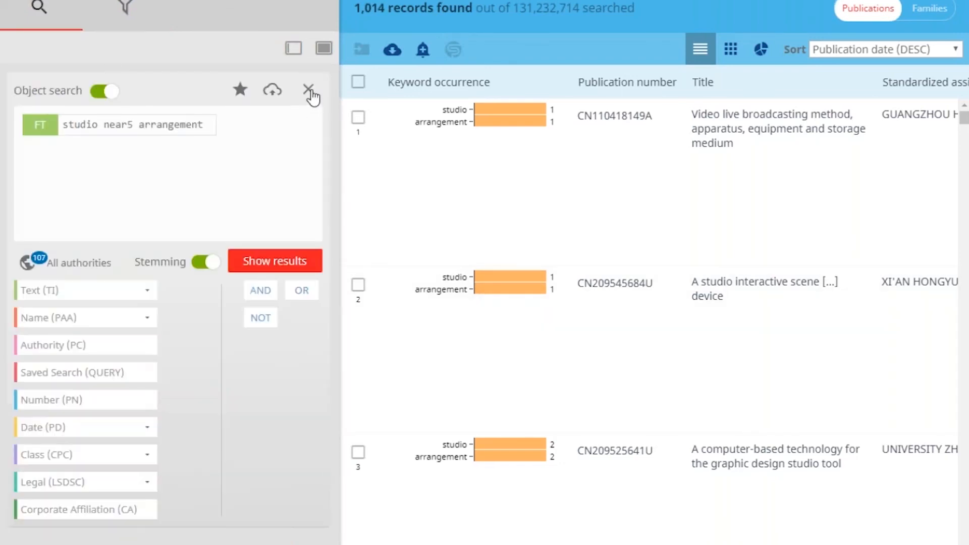
{"action": "left_click", "coordinate": [309, 90]}
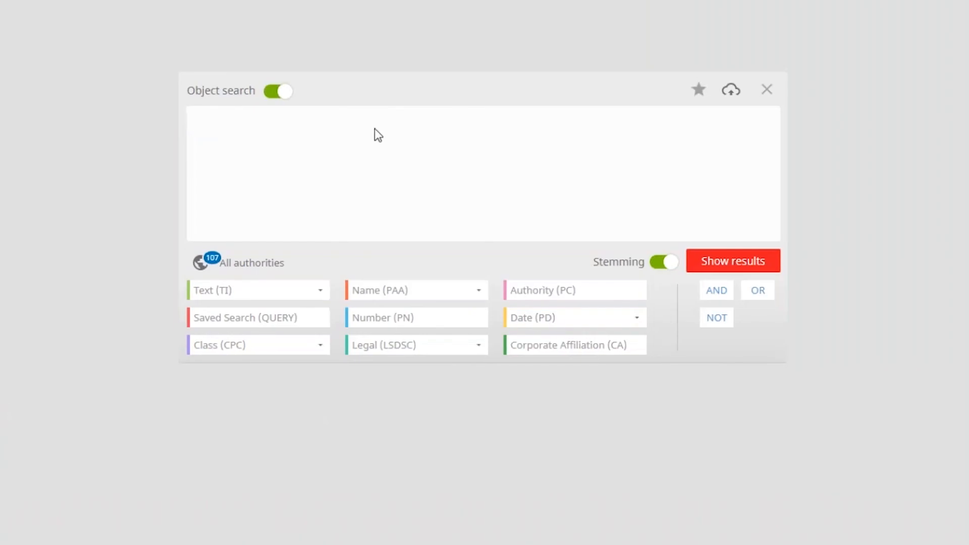
{"action": "left_click", "coordinate": [548, 322]}
{"action": "left_click", "coordinate": [565, 397]}
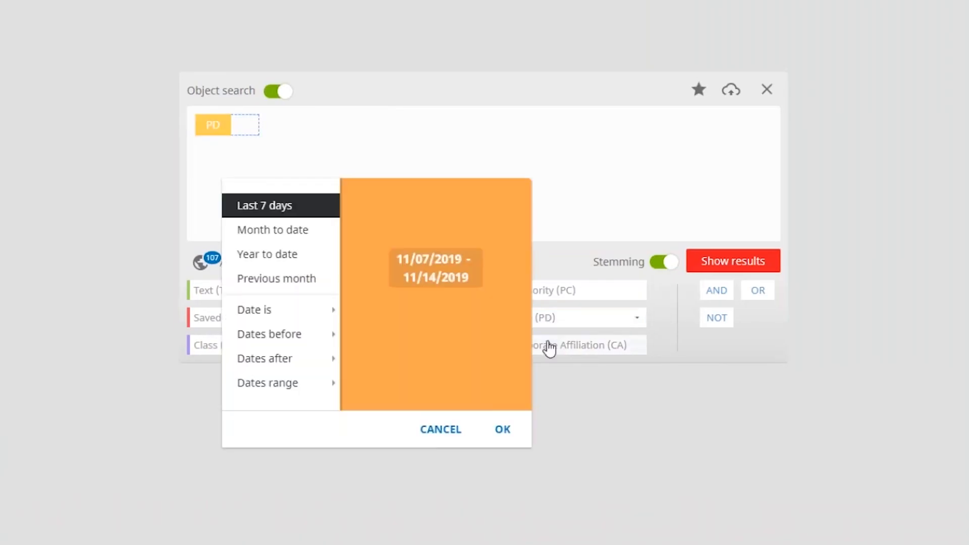
Set the publication date criterion to dates before 2015-01-01
{"action": "left_click", "coordinate": [276, 339]}
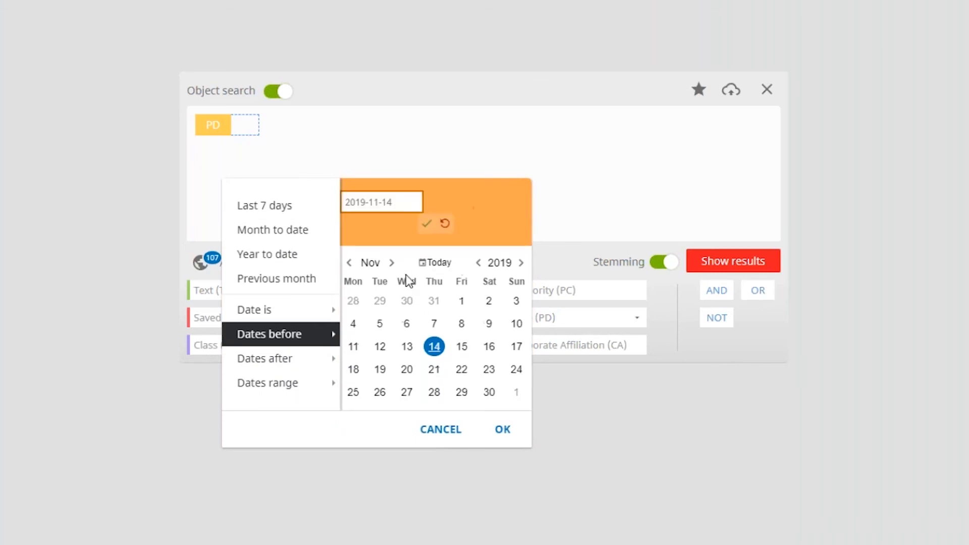
{"action": "left_click", "coordinate": [363, 202]}
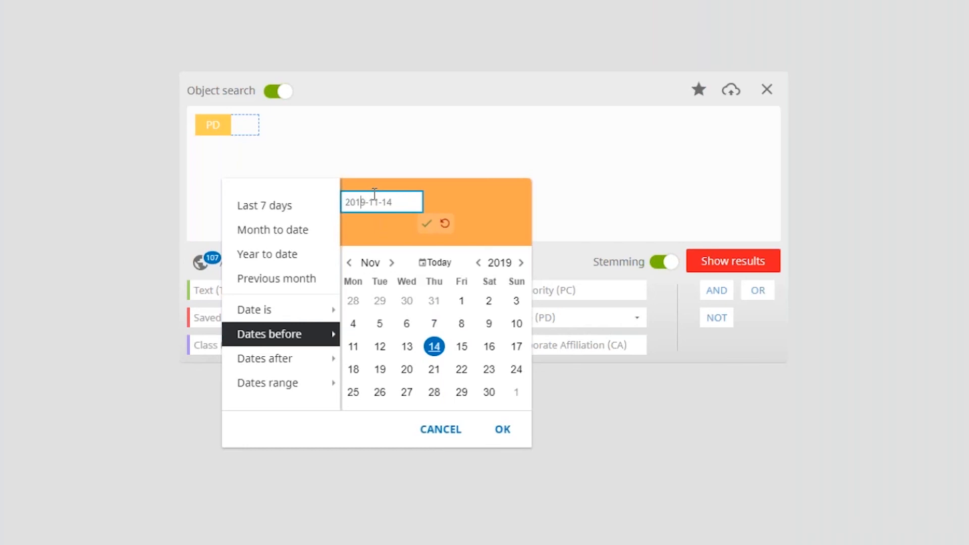
{"action": "key", "text": "Delete"}
{"action": "type", "text": "5"}
{"action": "key", "text": "Right"}
{"action": "key", "text": "Right"}
{"action": "key", "text": "BackSpace"}
{"action": "type", "text": "0"}
{"action": "key", "text": "BackSpace"}
{"action": "key", "text": "BackSpace"}
{"action": "type", "text": "01"}
{"action": "left_click", "coordinate": [426, 224]}
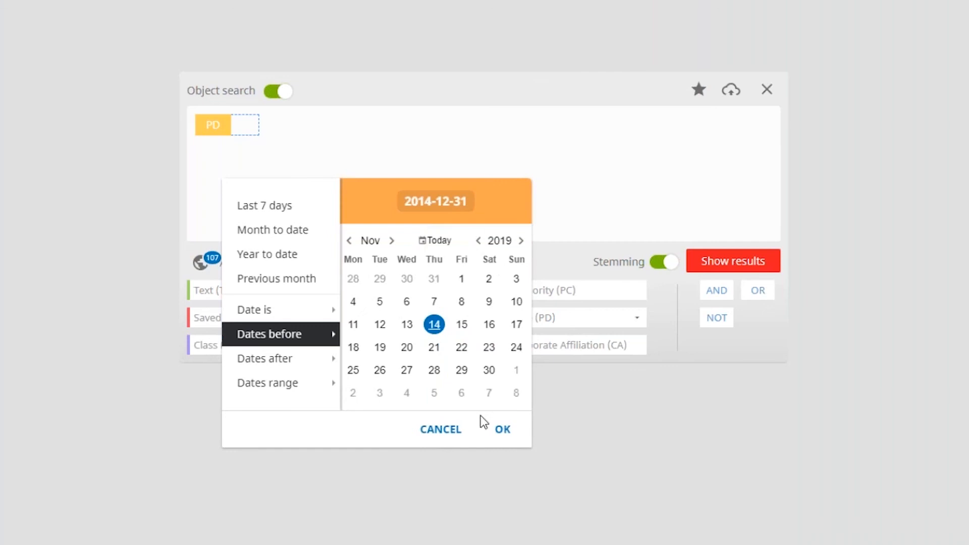
{"action": "left_click", "coordinate": [505, 431]}
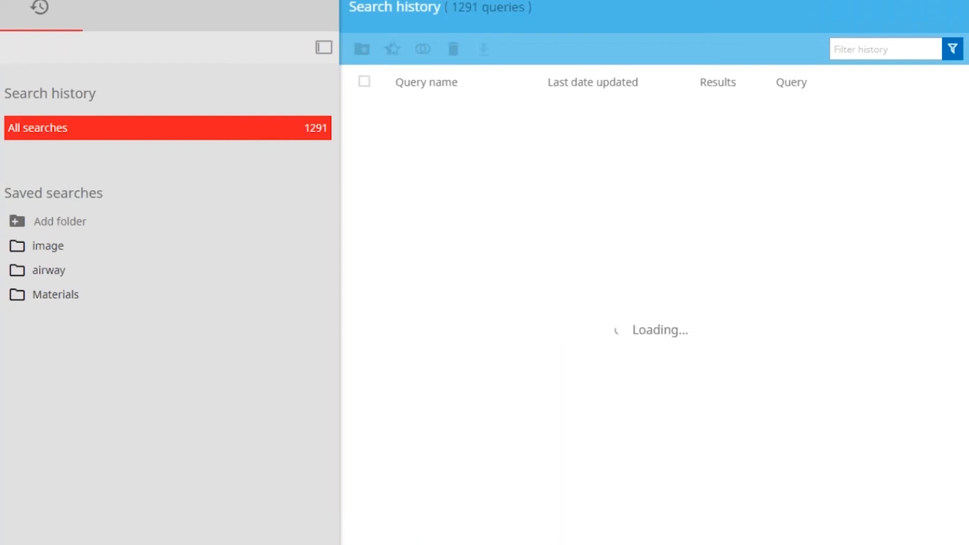
Rerun the most recent studio near5 arrangement query from the search history and filter its results by the US authority
{"action": "mouse_move", "coordinate": [782, 112]}
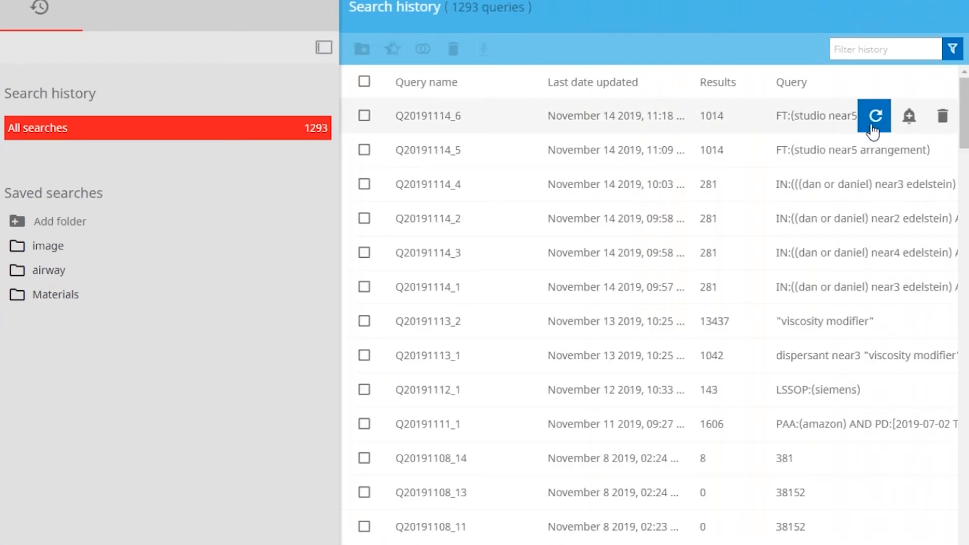
{"action": "left_click", "coordinate": [875, 116]}
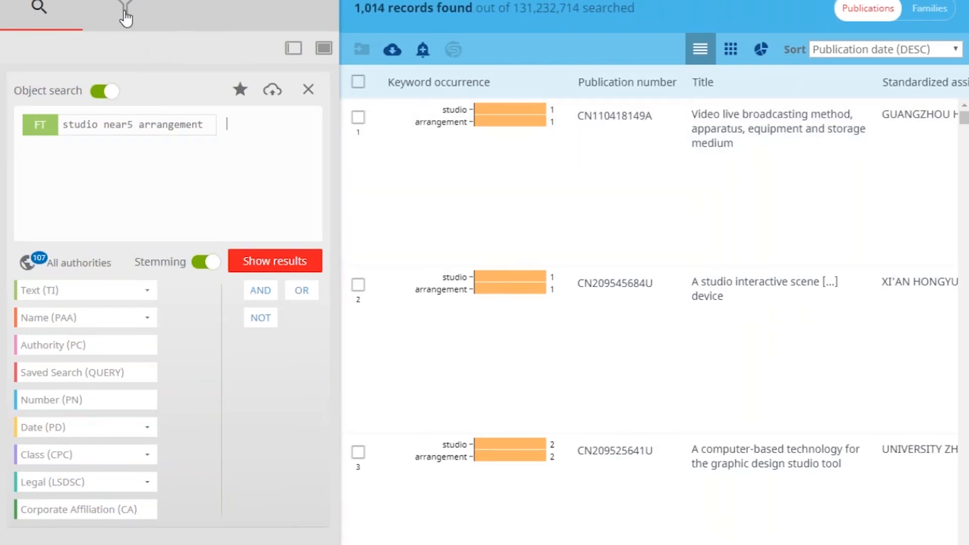
{"action": "left_click", "coordinate": [125, 15]}
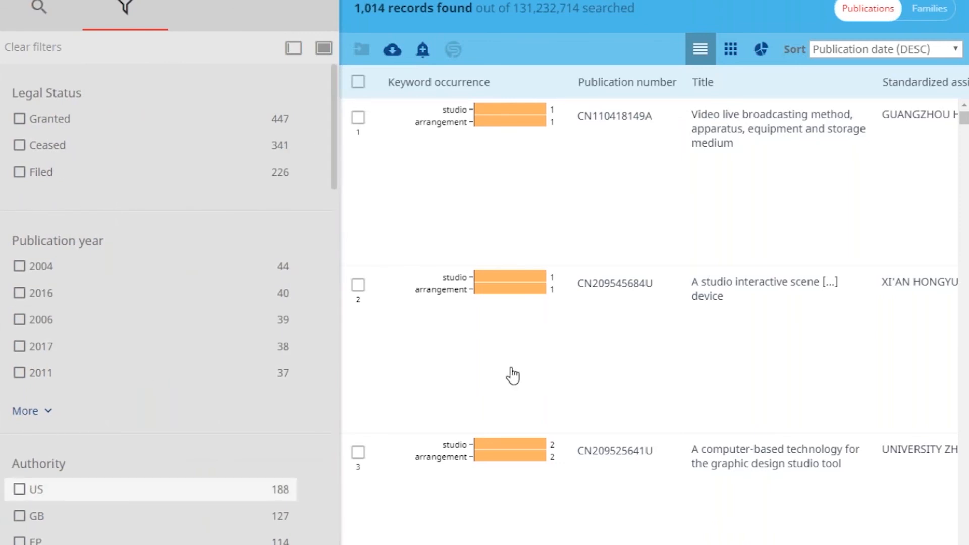
{"action": "left_click", "coordinate": [20, 489]}
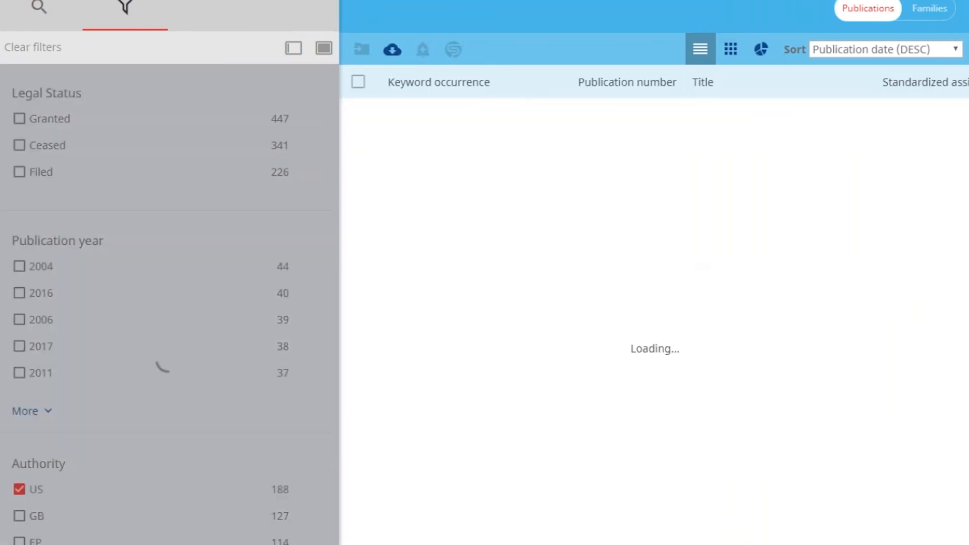
{"action": "scroll", "coordinate": [170, 302], "scroll_direction": "down", "scroll_amount": 7}
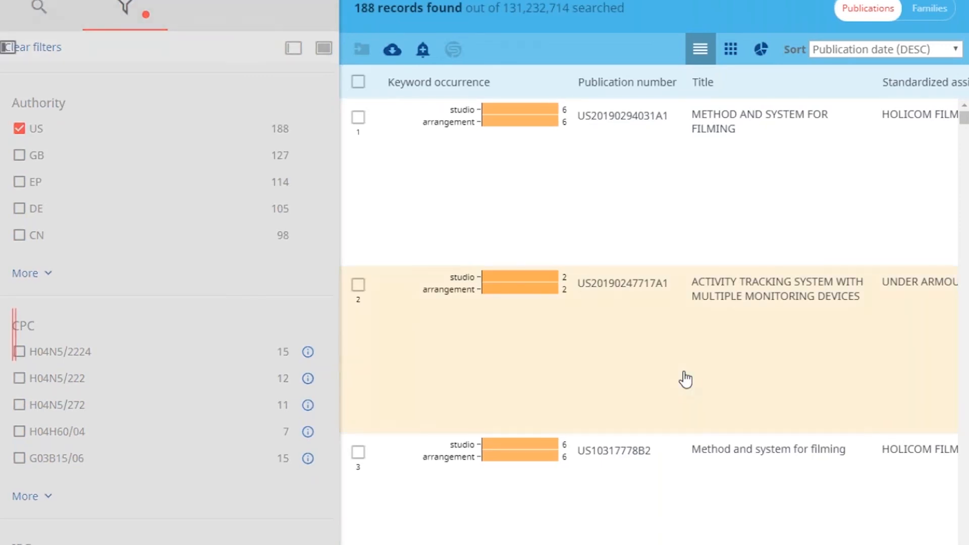
{"action": "left_click", "coordinate": [685, 379]}
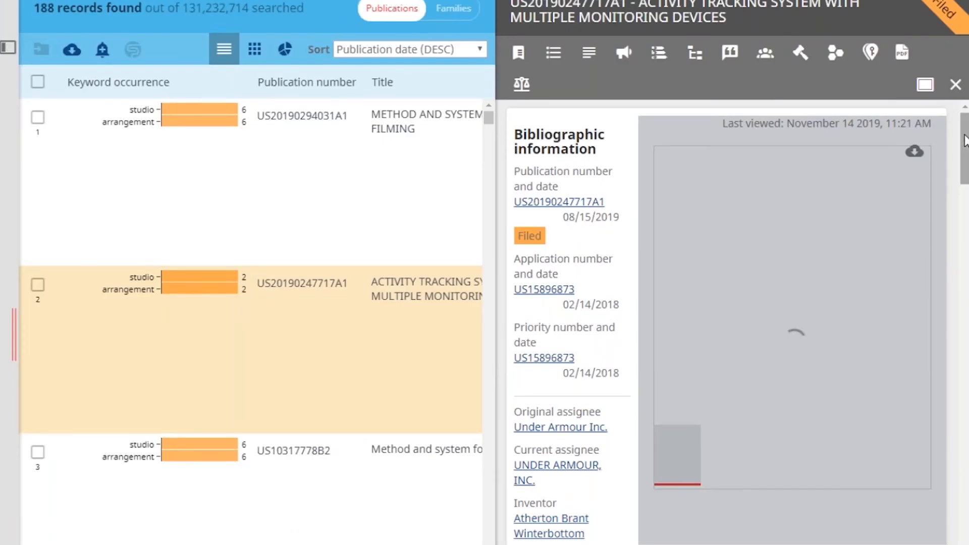
{"action": "left_click_drag", "start_coordinate": [965, 141], "coordinate": [964, 544]}
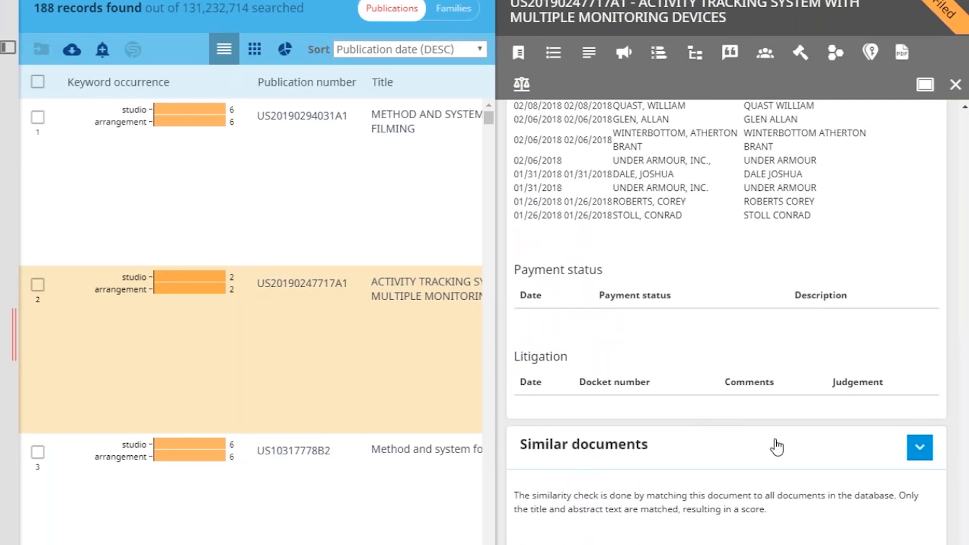
{"action": "left_click", "coordinate": [919, 447]}
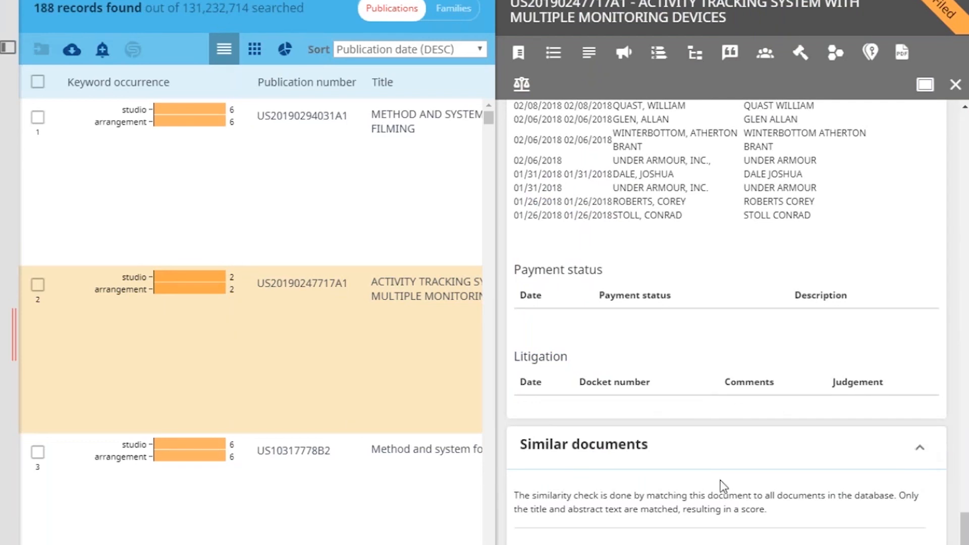
{"action": "scroll", "coordinate": [767, 525], "scroll_direction": "down", "scroll_amount": 3}
{"action": "scroll", "coordinate": [767, 522], "scroll_direction": "up", "scroll_amount": 4}
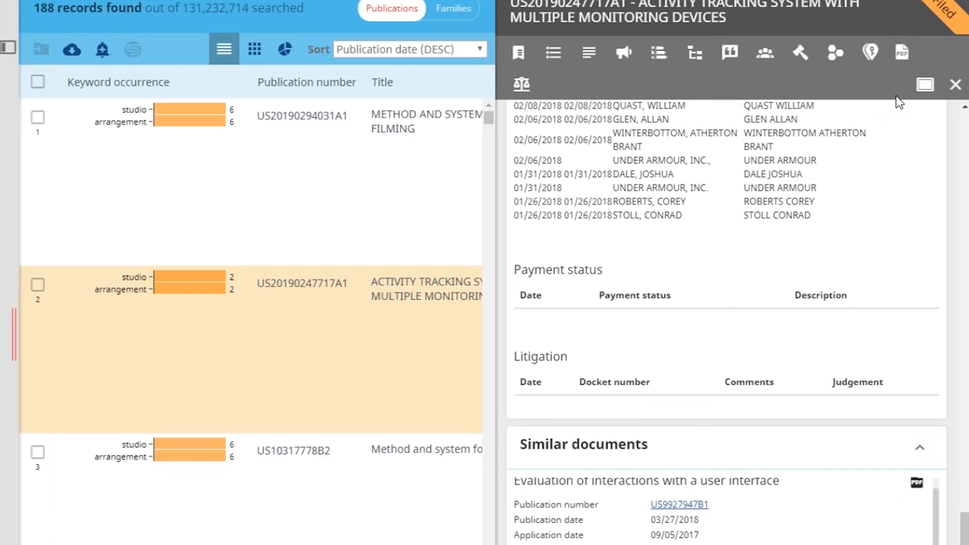
{"action": "left_click", "coordinate": [929, 86]}
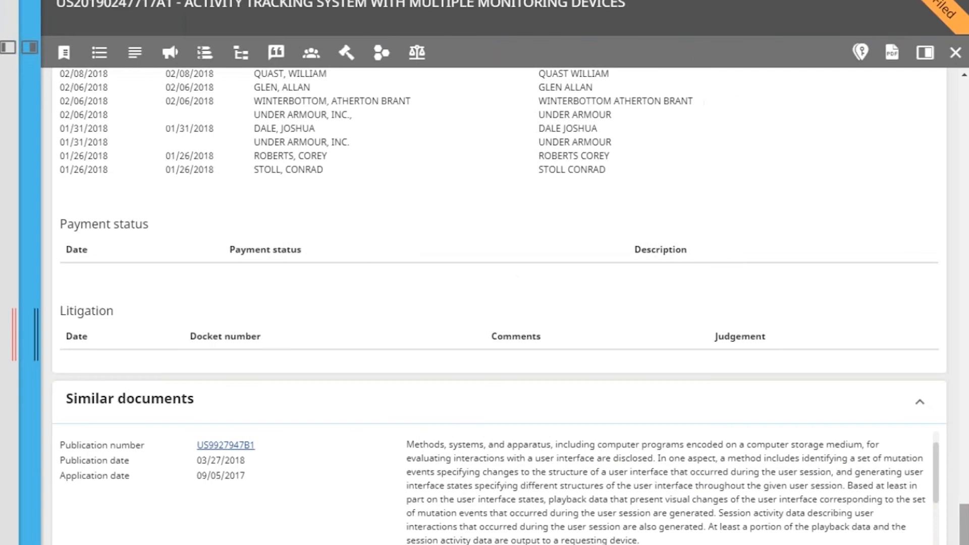
{"action": "scroll", "coordinate": [227, 303], "scroll_direction": "down", "scroll_amount": 5}
{"action": "scroll", "coordinate": [226, 301], "scroll_direction": "up", "scroll_amount": 4}
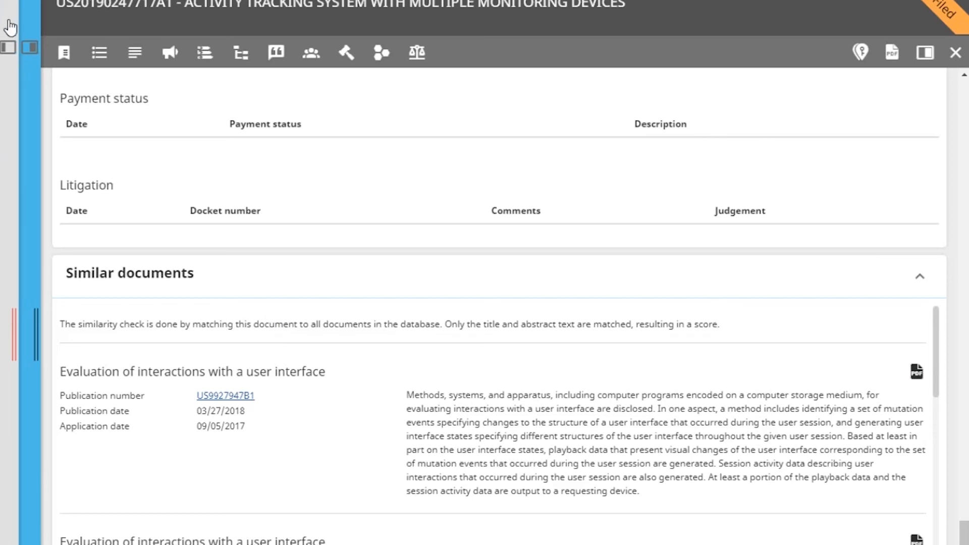
Return to the object search form and review the authority selection without changing it
{"action": "left_click", "coordinate": [3, 320]}
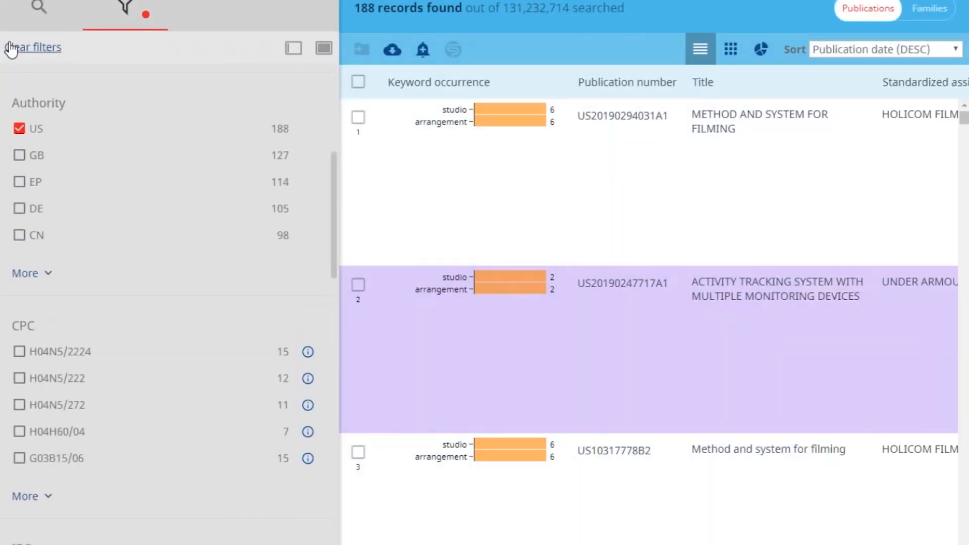
{"action": "left_click", "coordinate": [39, 7]}
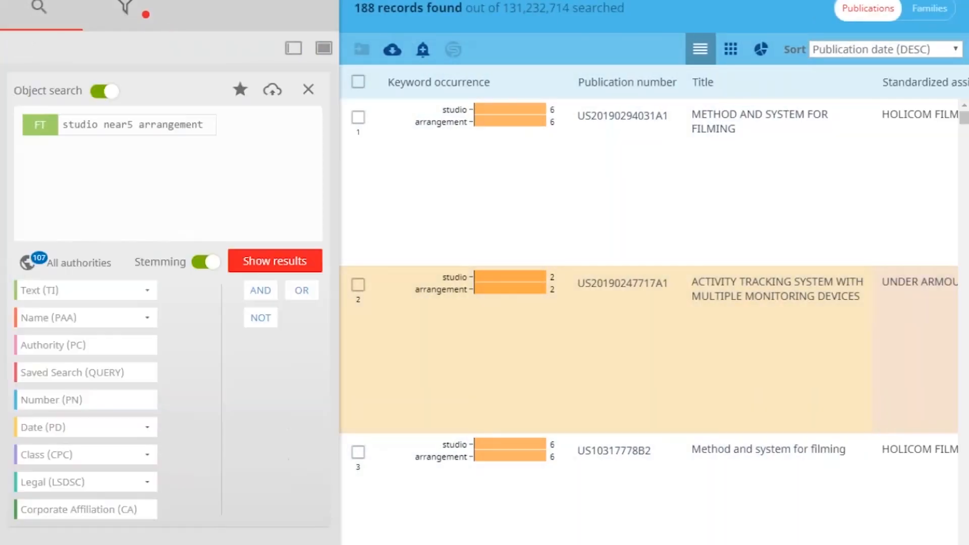
{"action": "left_click", "coordinate": [26, 264]}
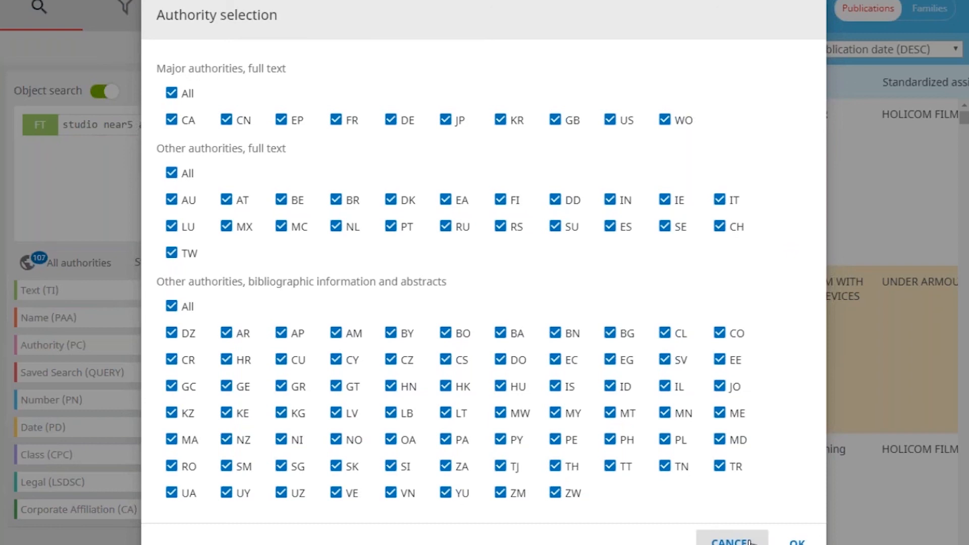
{"action": "left_click", "coordinate": [732, 541]}
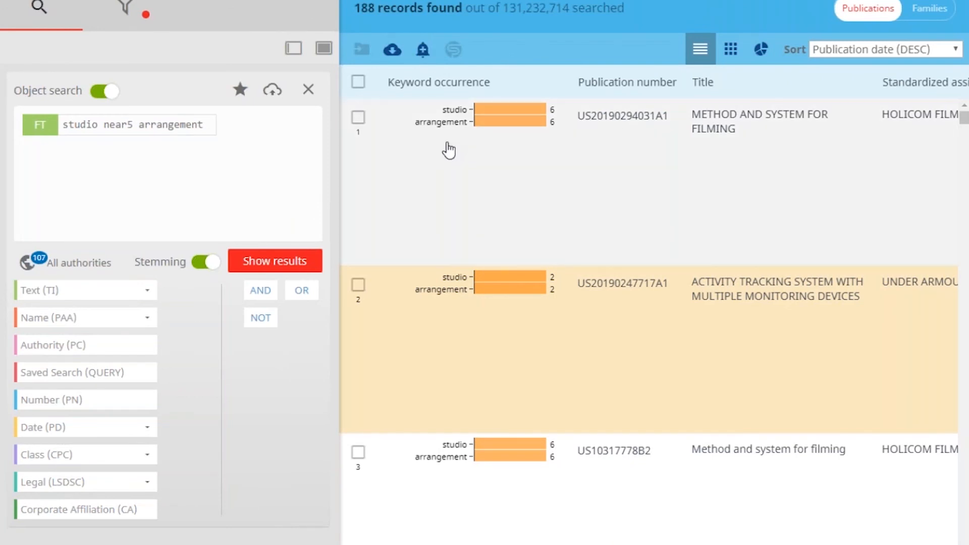
Select the first result, start a new alert for the studio near5 arrangement query and enable sending its results by email
{"action": "left_click", "coordinate": [358, 118]}
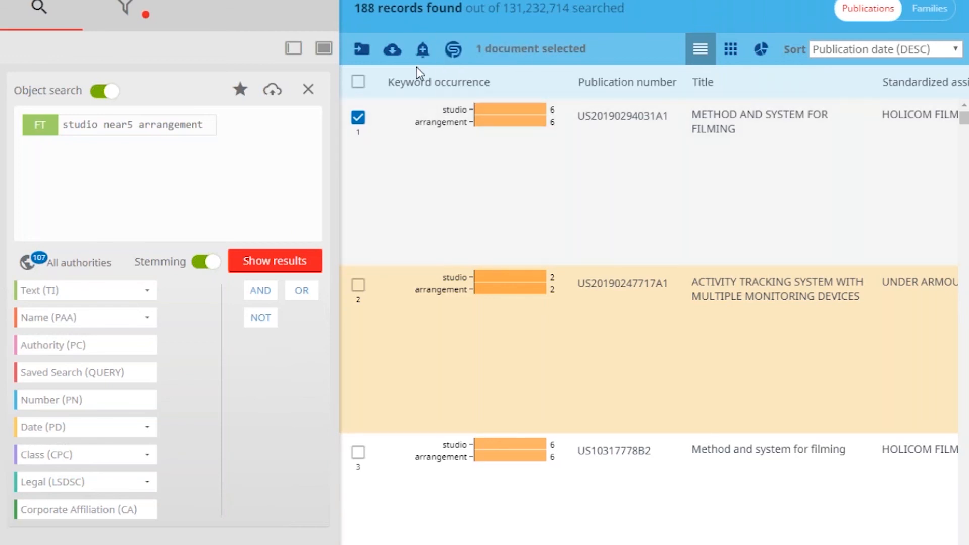
{"action": "left_click", "coordinate": [422, 59]}
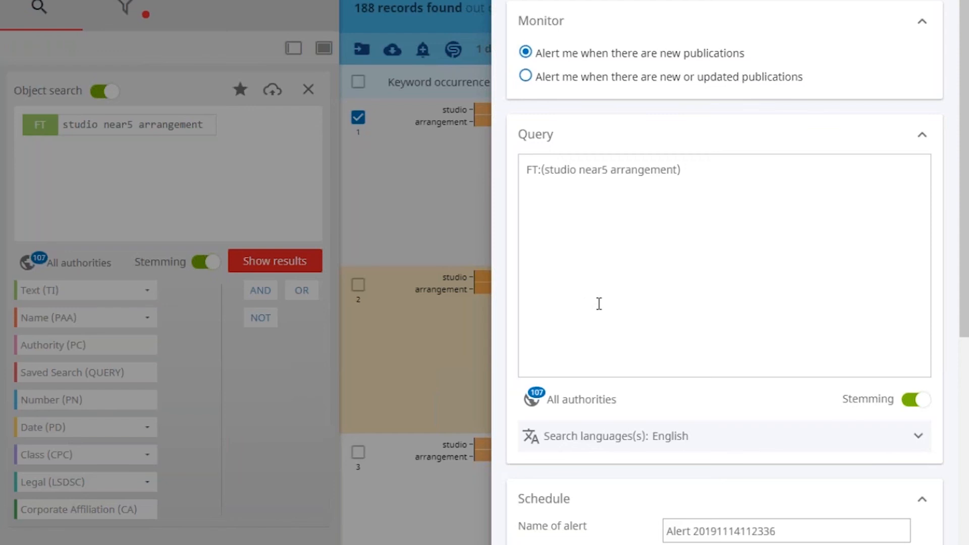
{"action": "scroll", "coordinate": [599, 302], "scroll_direction": "down", "scroll_amount": 6}
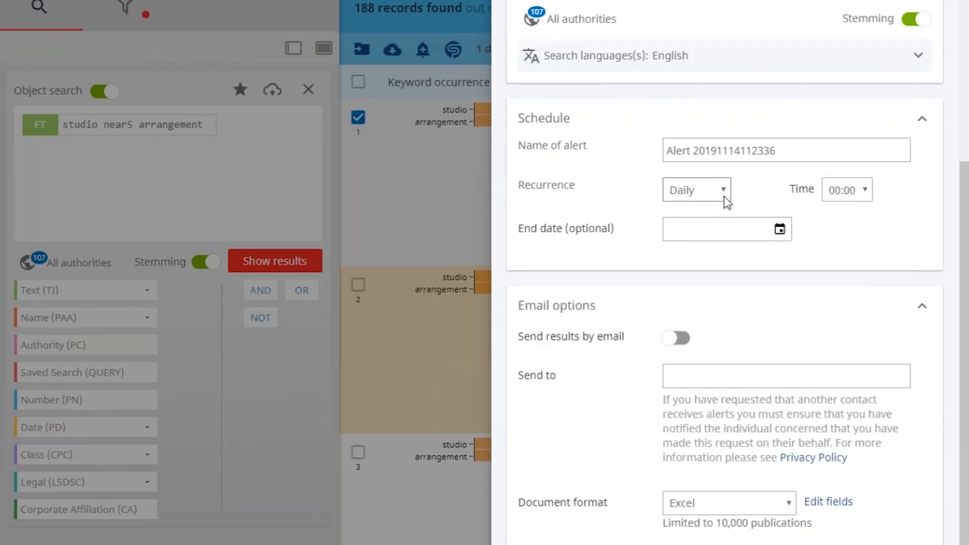
{"action": "left_click", "coordinate": [724, 198]}
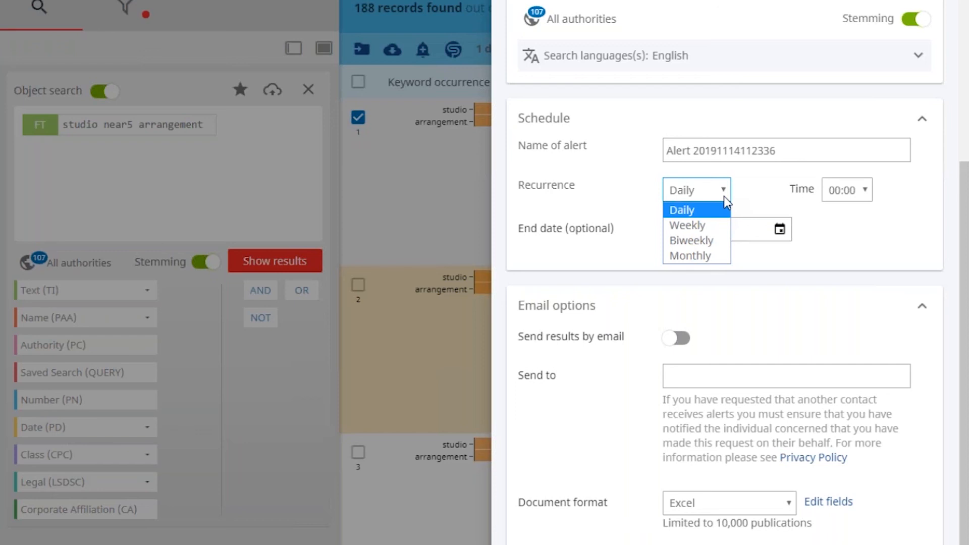
{"action": "left_click", "coordinate": [677, 341]}
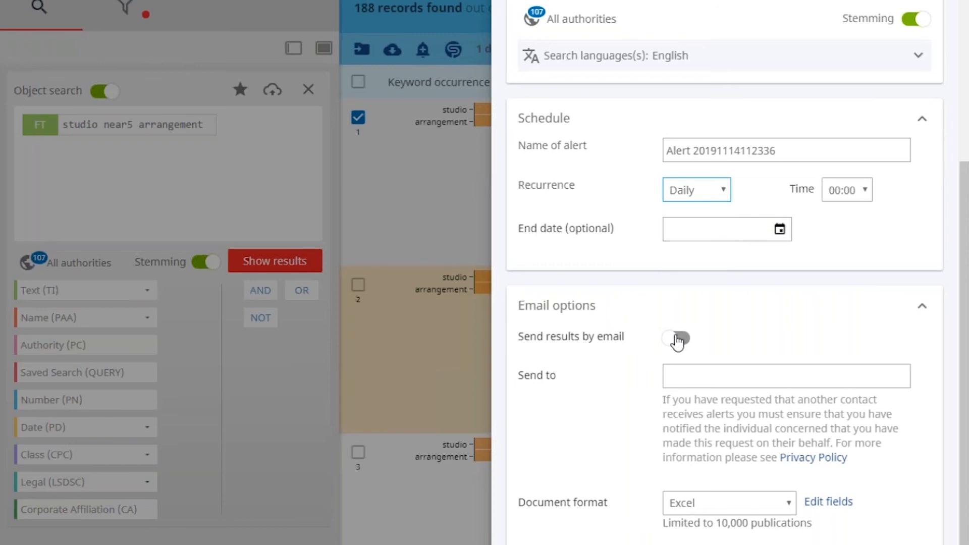
{"action": "left_click", "coordinate": [647, 341]}
{"action": "scroll", "coordinate": [643, 370], "scroll_direction": "down", "scroll_amount": 3}
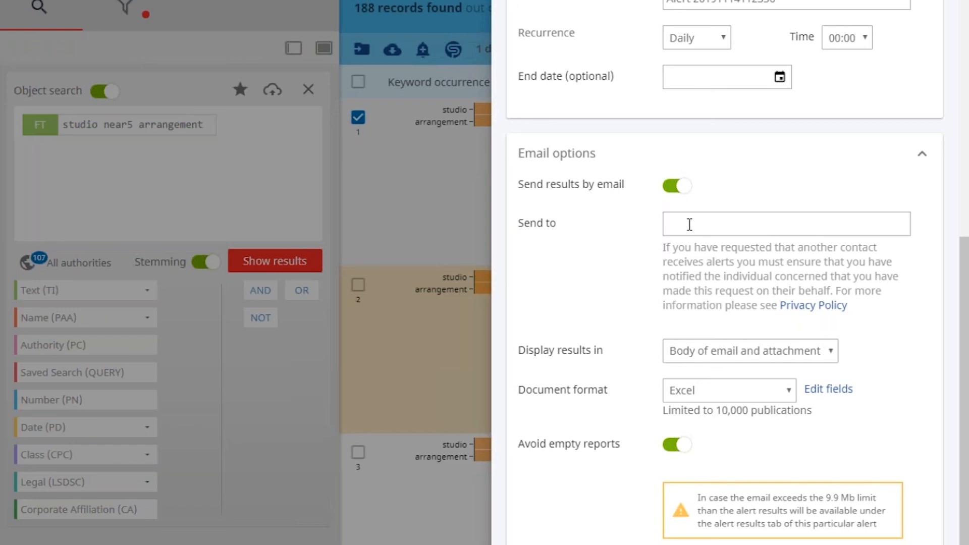
Review the new alert's result display options, document formats and Excel export fields, and close the alert form without saving
{"action": "left_click", "coordinate": [831, 356]}
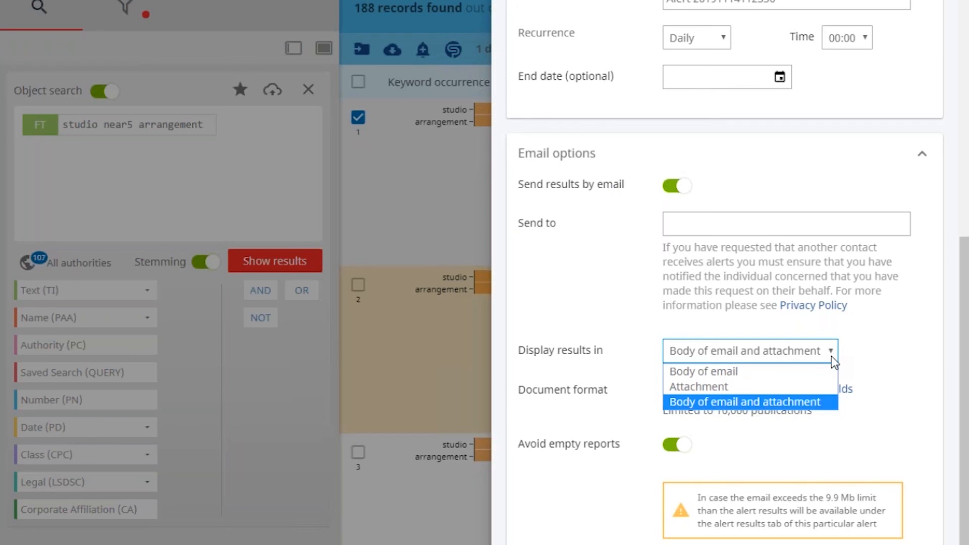
{"action": "left_click", "coordinate": [833, 356]}
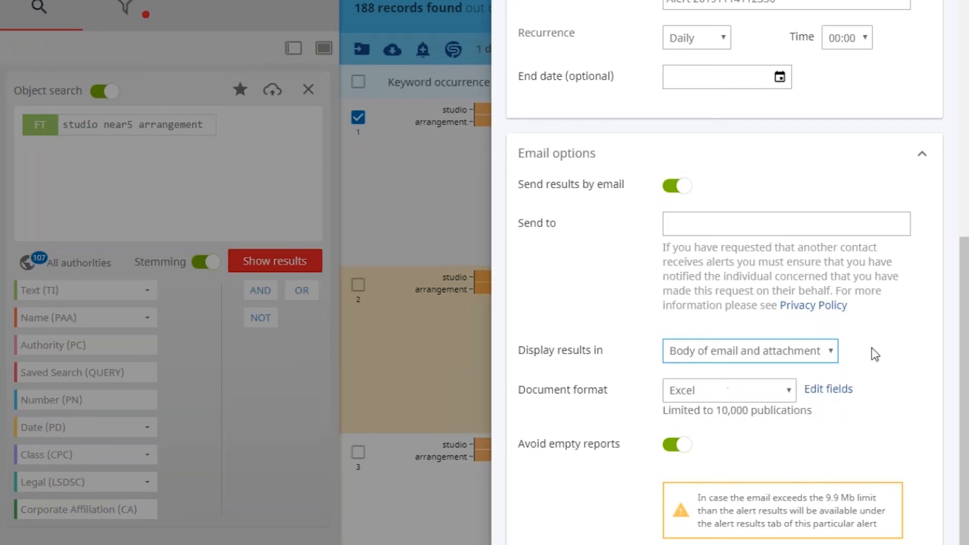
{"action": "left_click", "coordinate": [788, 391]}
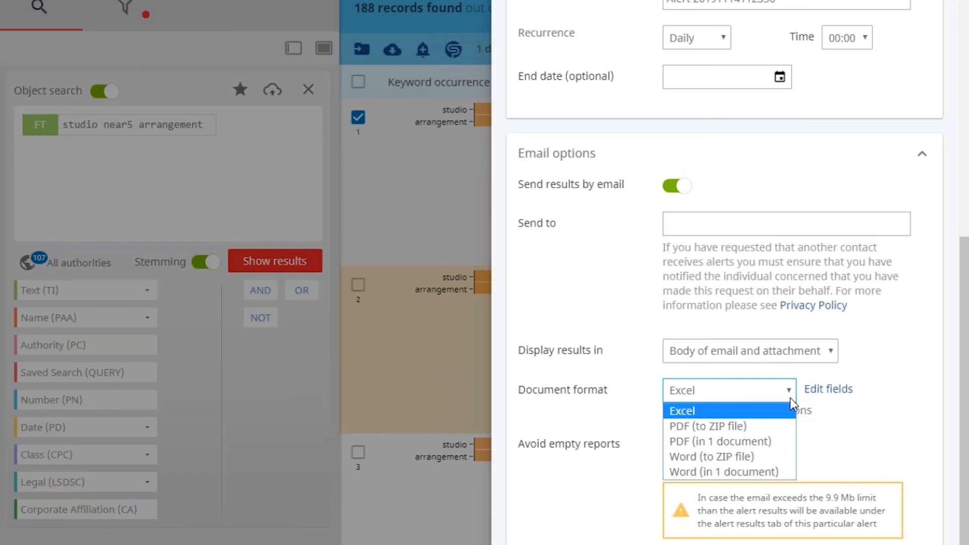
{"action": "left_click", "coordinate": [820, 394]}
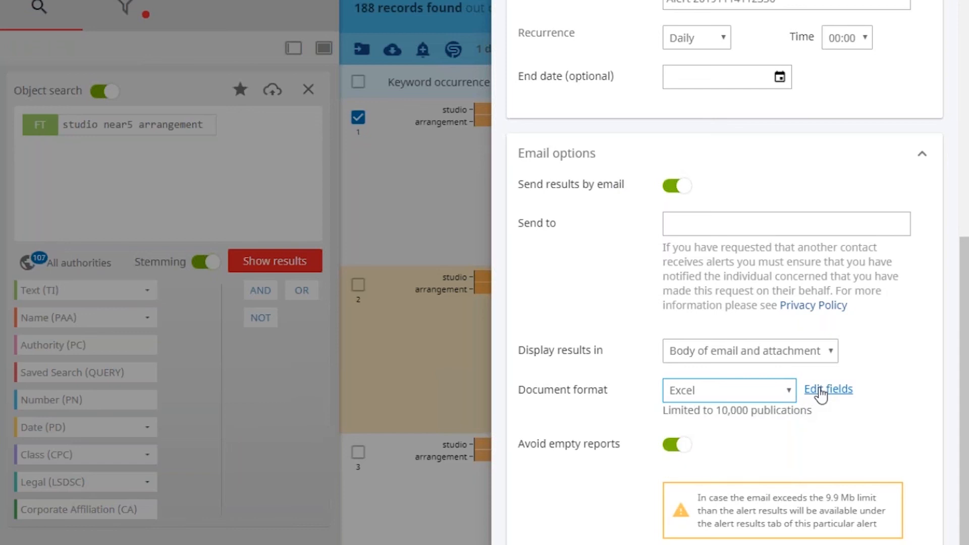
{"action": "left_click", "coordinate": [822, 390]}
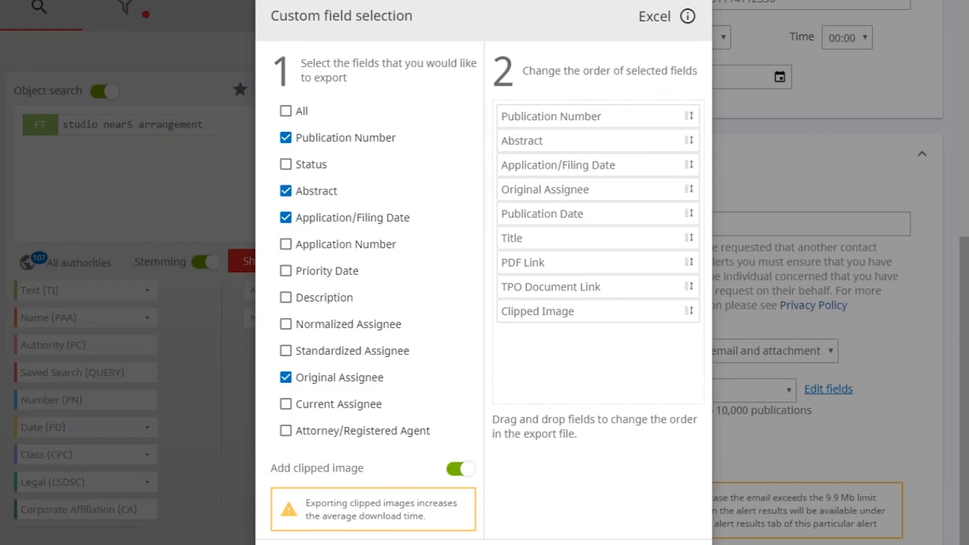
{"action": "left_click", "coordinate": [398, 544]}
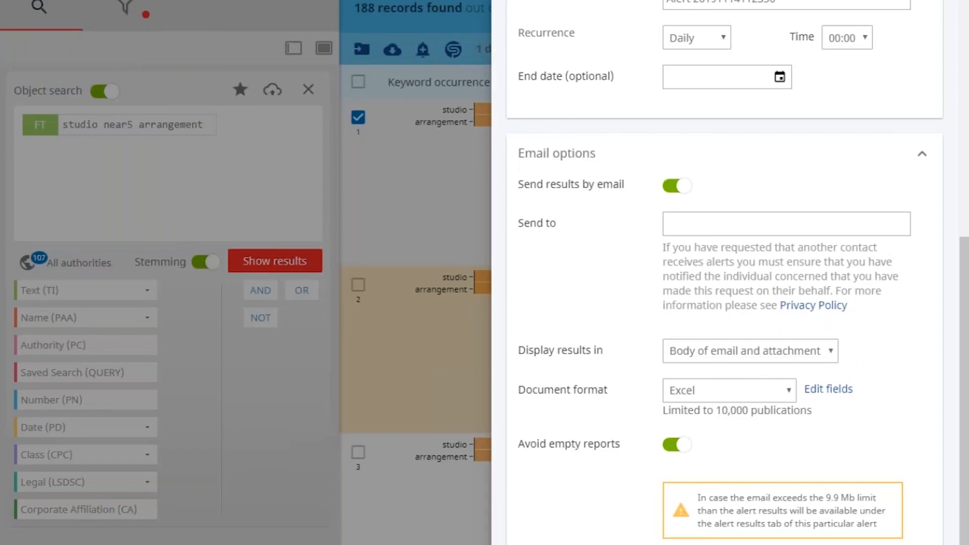
{"action": "left_click", "coordinate": [263, 94]}
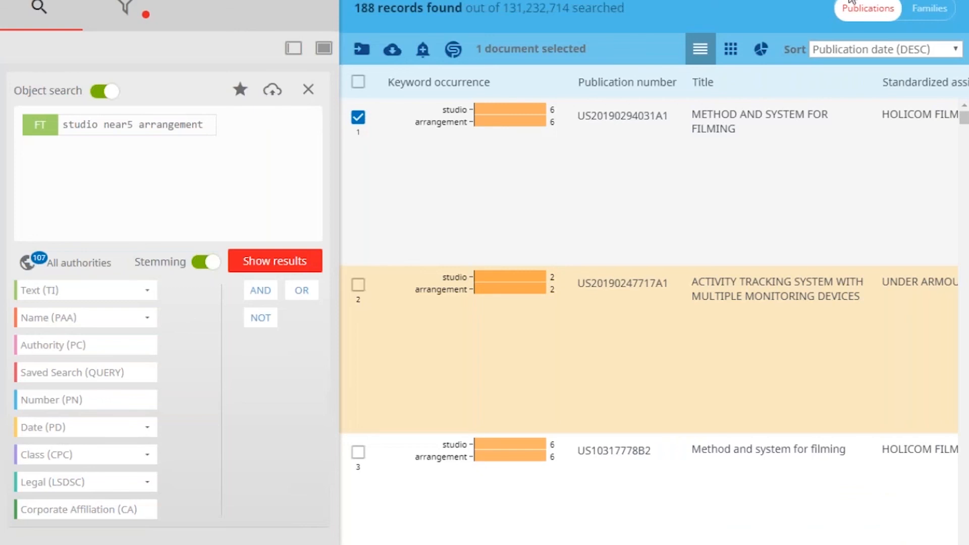
Go to the list of existing alerts and examine the result batches of the teleflex alert
{"action": "left_click", "coordinate": [423, 50]}
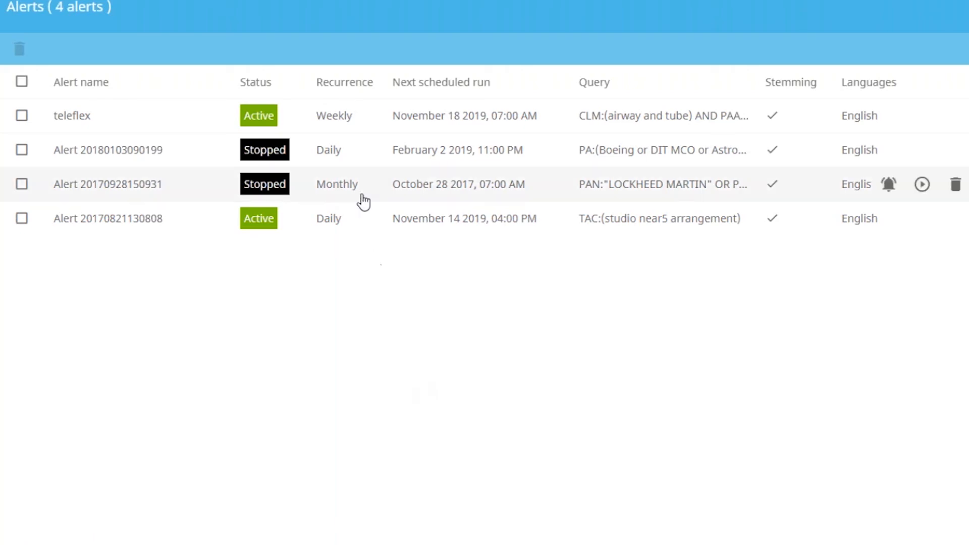
{"action": "left_click", "coordinate": [408, 121]}
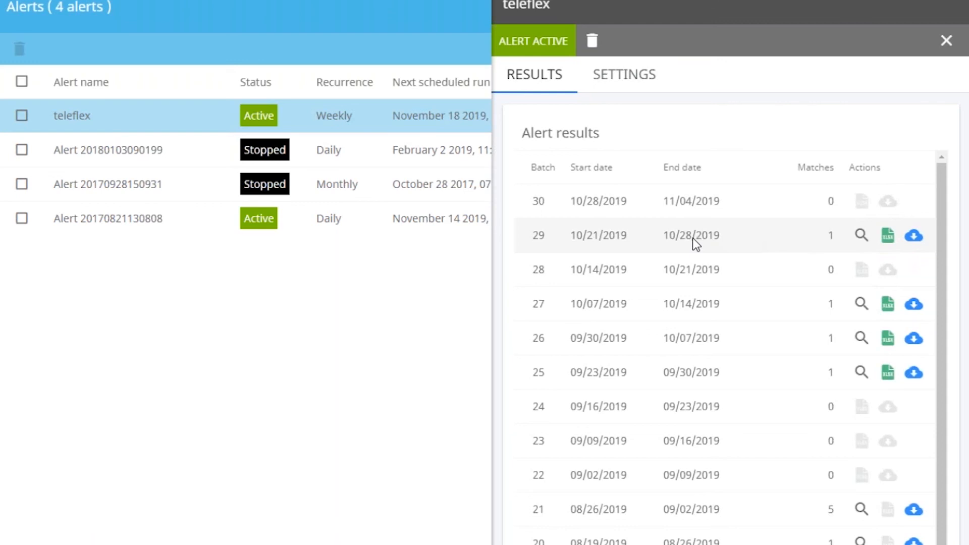
{"action": "scroll", "coordinate": [692, 238], "scroll_direction": "down", "scroll_amount": 1}
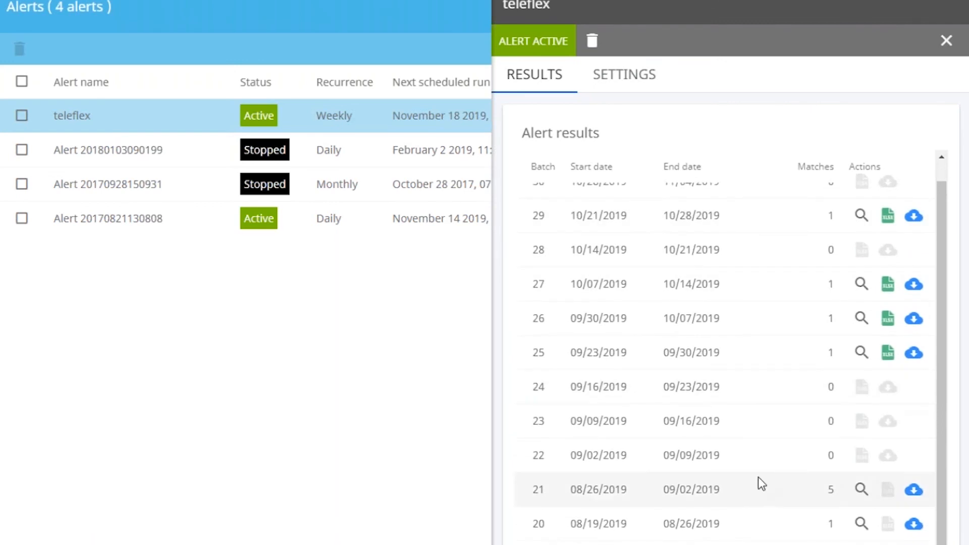
{"action": "scroll", "coordinate": [757, 477], "scroll_direction": "up", "scroll_amount": 1}
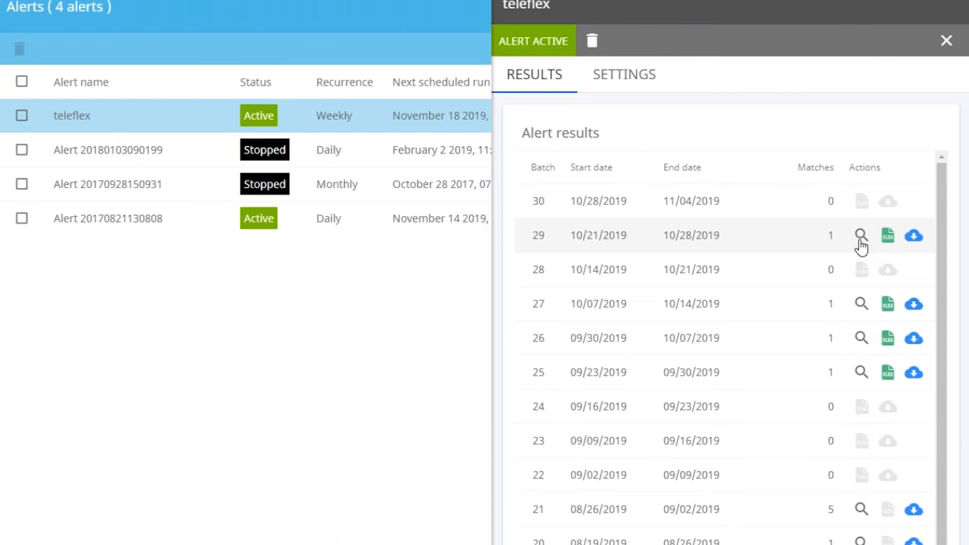
Review the teleflex alert's settings, including its query, schedule and email options
{"action": "left_click", "coordinate": [611, 90]}
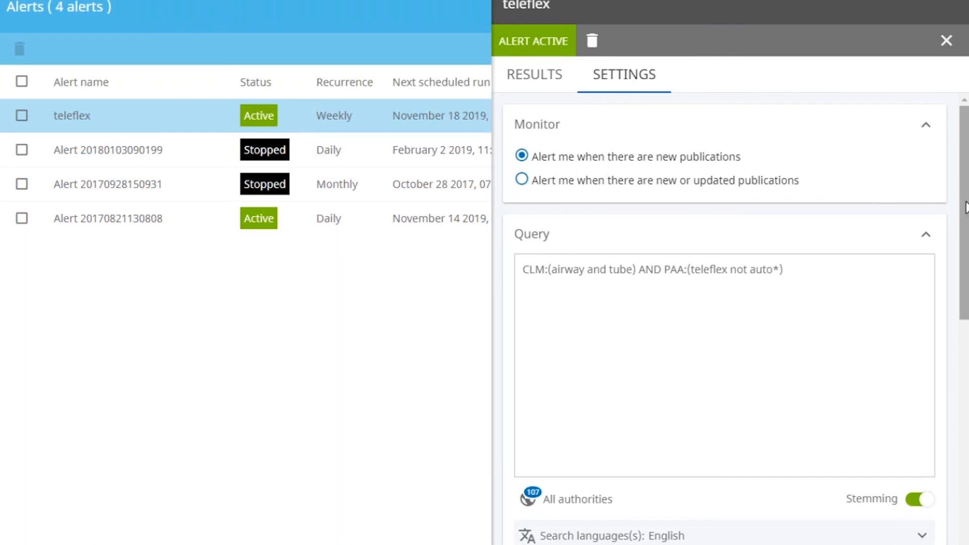
{"action": "left_click_drag", "start_coordinate": [965, 208], "coordinate": [965, 259]}
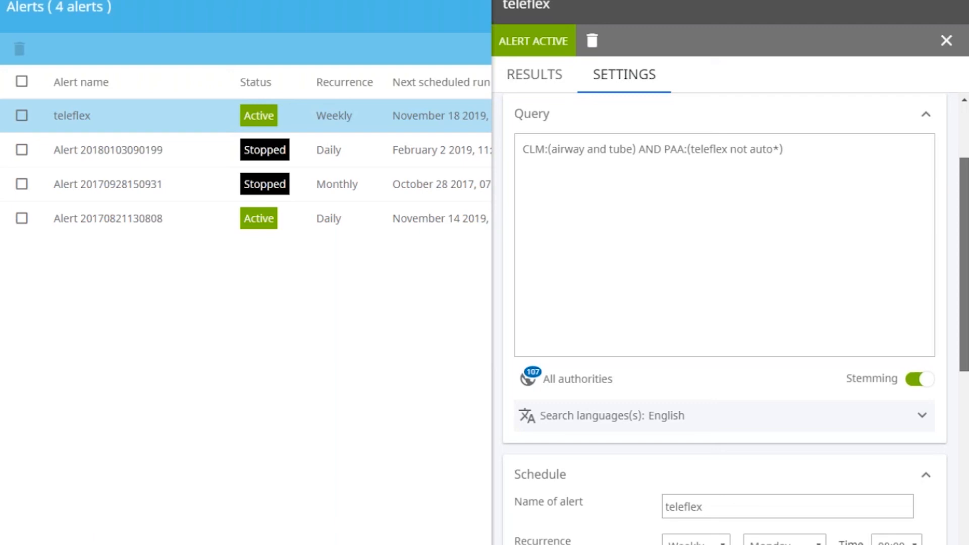
{"action": "scroll", "coordinate": [725, 320], "scroll_direction": "down", "scroll_amount": 5}
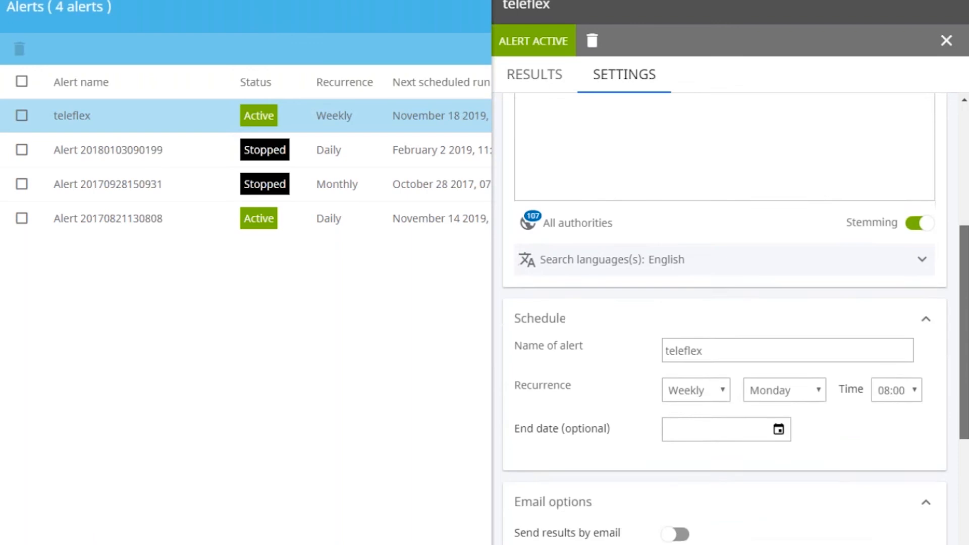
{"action": "scroll", "coordinate": [725, 319], "scroll_direction": "down", "scroll_amount": 3}
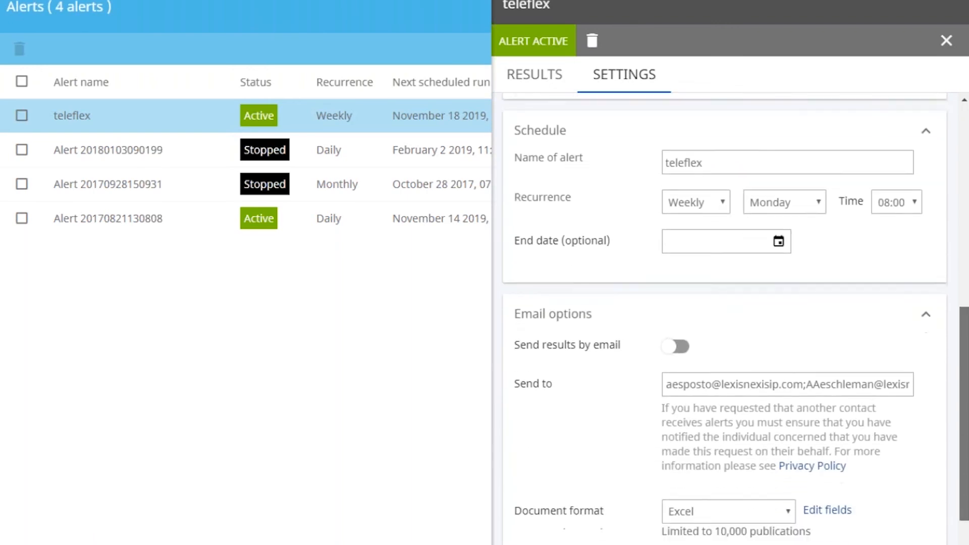